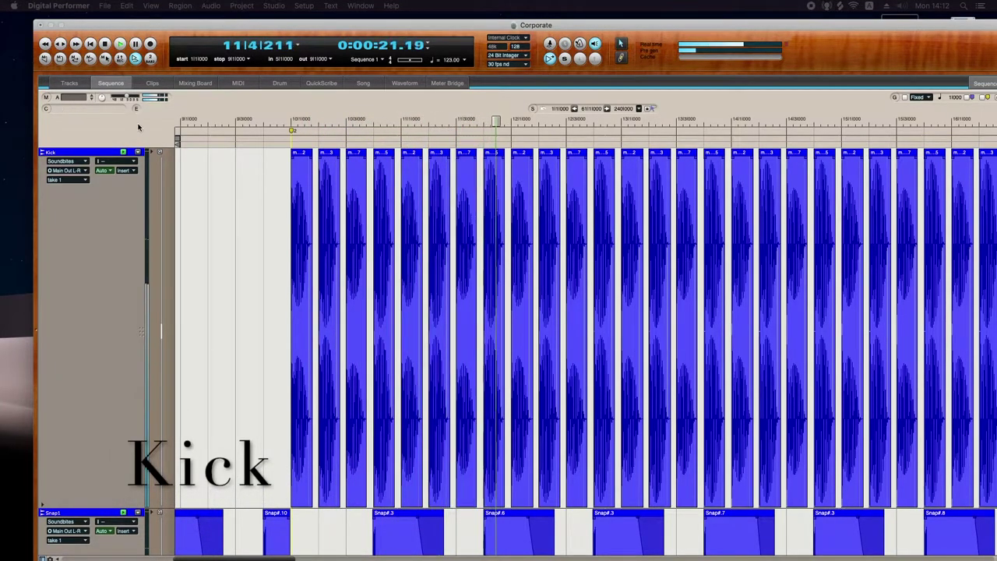
- Examine the Kick track's soundbites up close in the sequence editor
{"action": "left_click", "coordinate": [265, 184]}
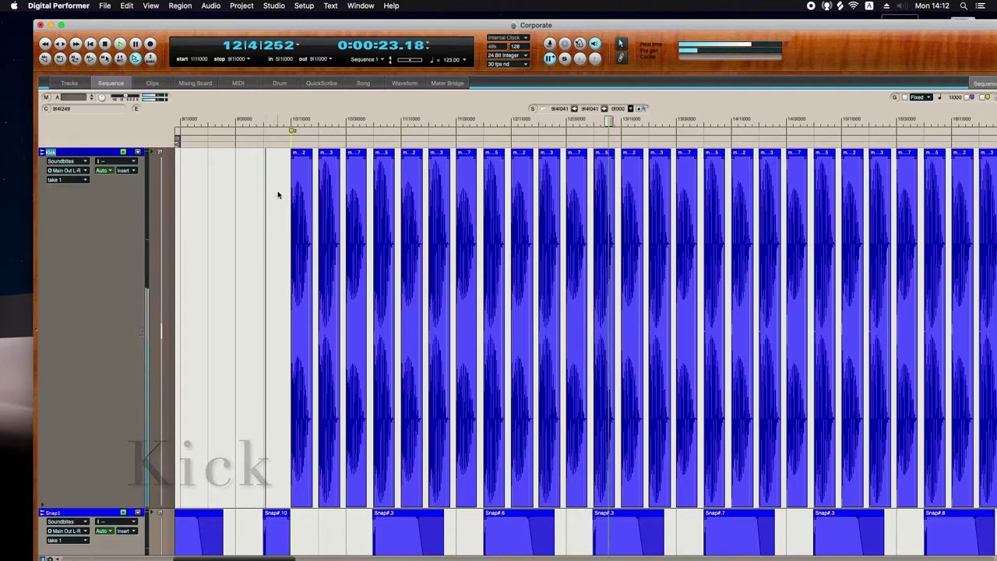
{"action": "key", "text": "super+bracketright"}
{"action": "key", "text": "super+bracketright"}
{"action": "key", "text": "super+bracketright"}
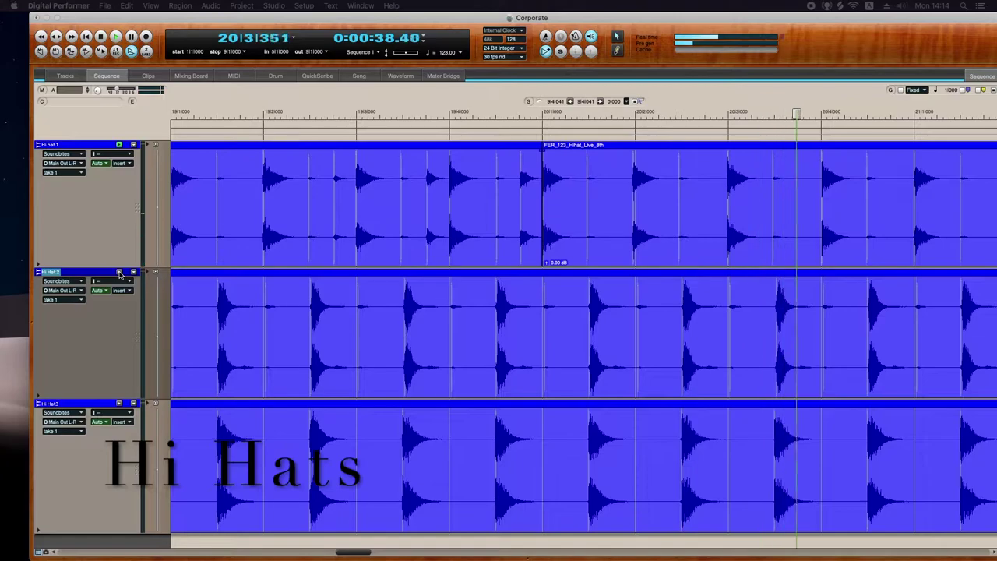
- Enable playback of the Hi Hat 2 track and show the hi-hat channels in the mixing board
{"action": "left_click", "coordinate": [119, 272]}
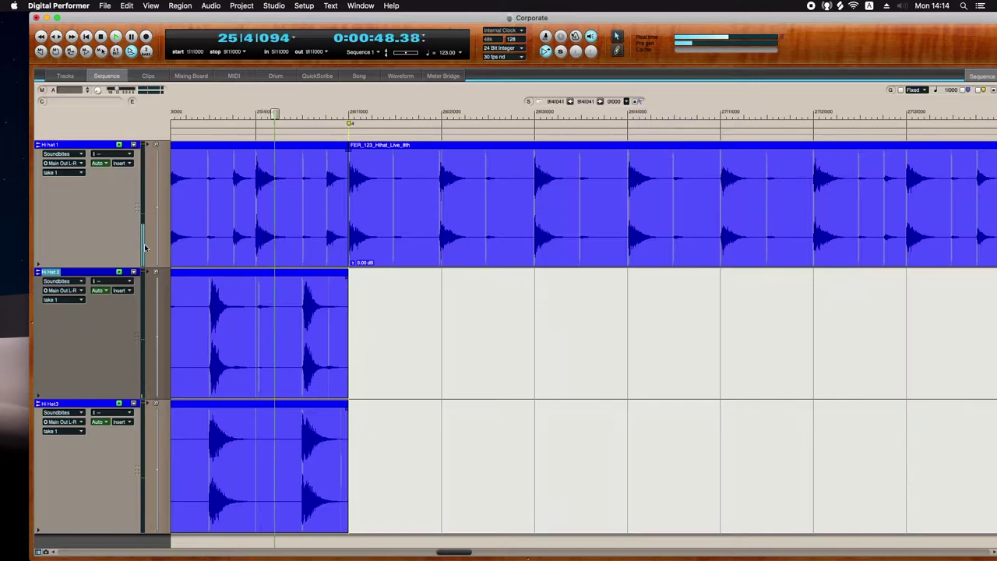
{"action": "left_click", "coordinate": [188, 76]}
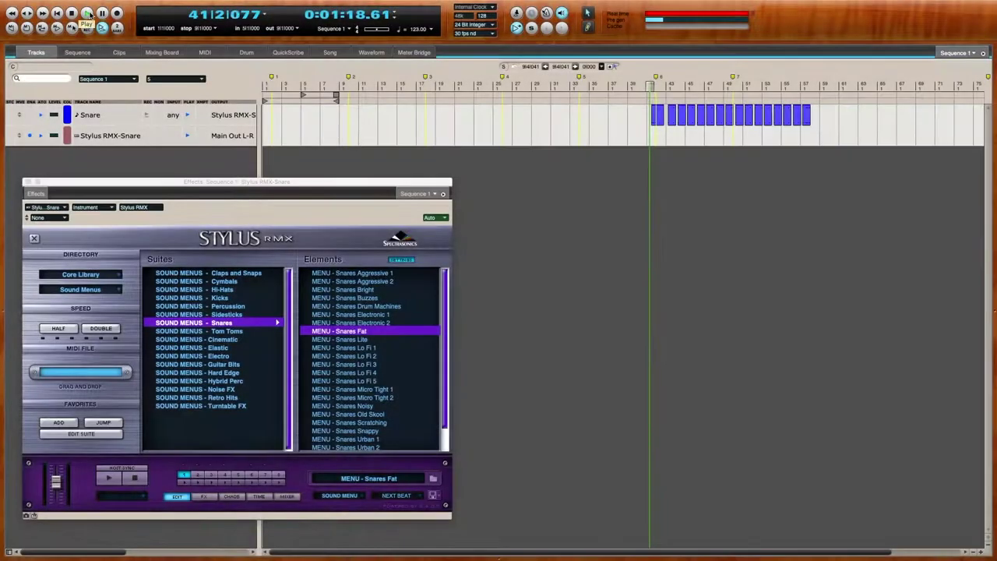
- Inspect the Snare track in the sequence editor and view the drum tracks' channels in the mixing board
{"action": "left_click", "coordinate": [78, 52]}
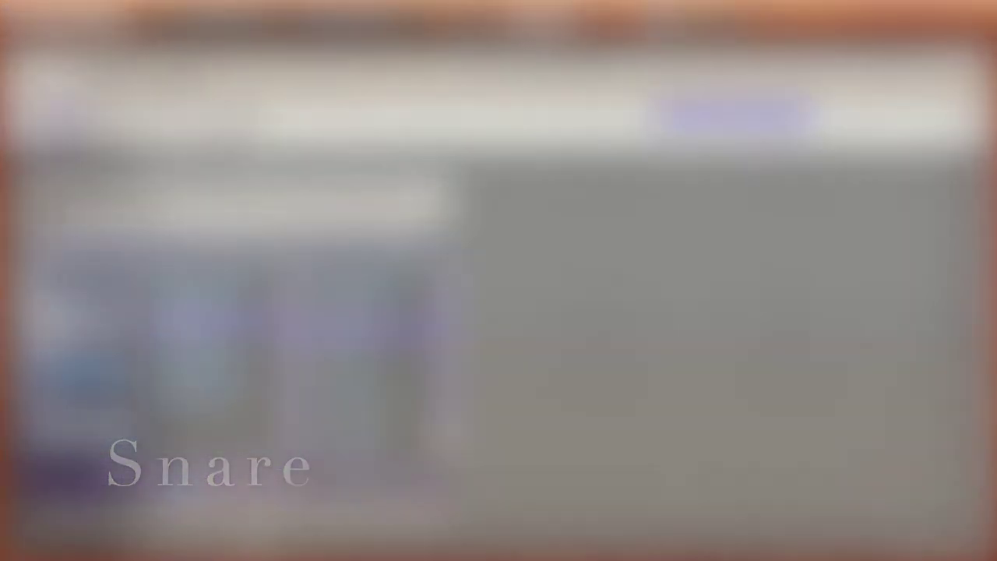
{"action": "left_click_drag", "start_coordinate": [72, 347], "coordinate": [83, 436]}
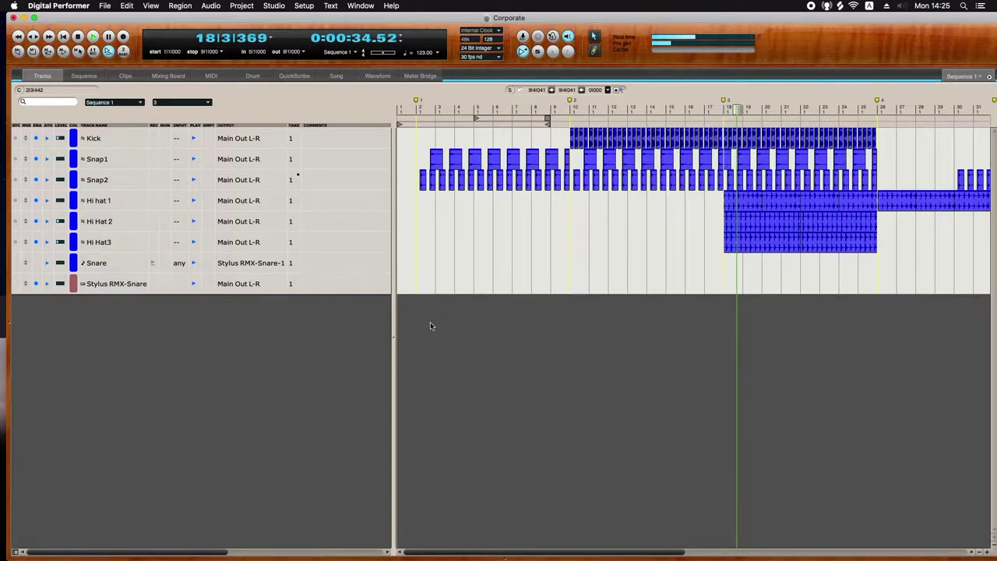
{"action": "left_click", "coordinate": [168, 76]}
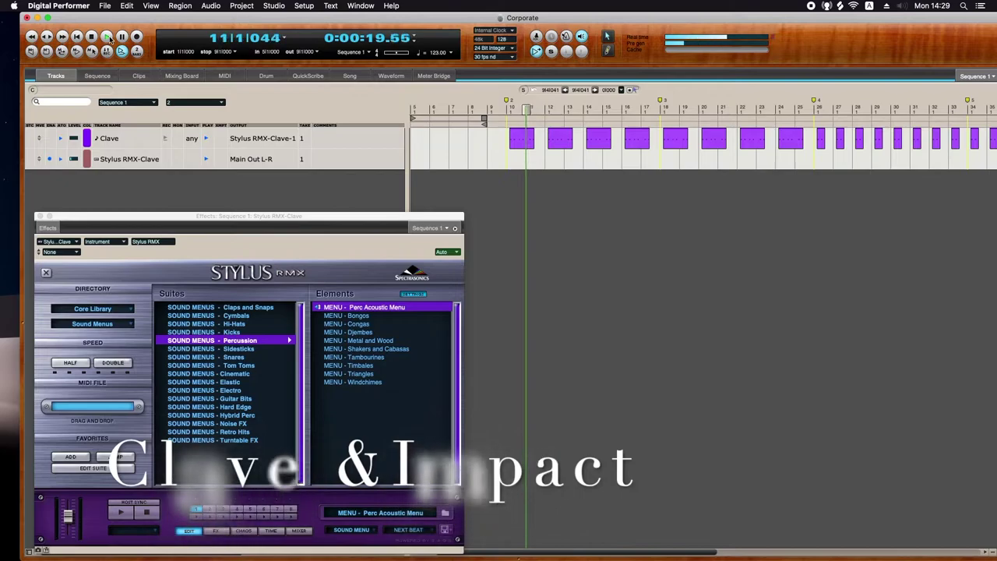
- Examine the Clave track's MIDI notes, close its Stylus RMX window and return to the tracks overview
{"action": "left_click_drag", "start_coordinate": [178, 224], "coordinate": [177, 198]}
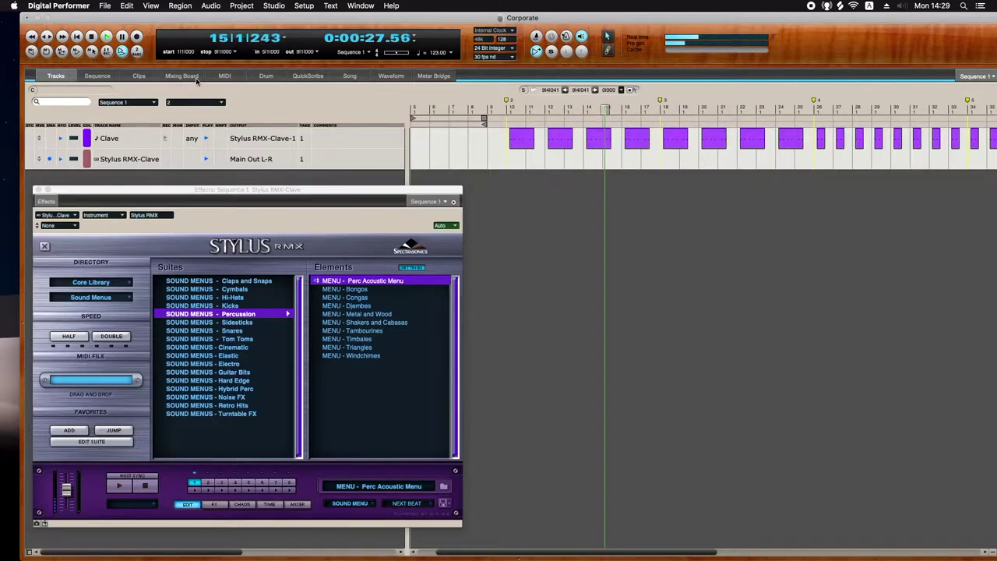
{"action": "left_click", "coordinate": [223, 76]}
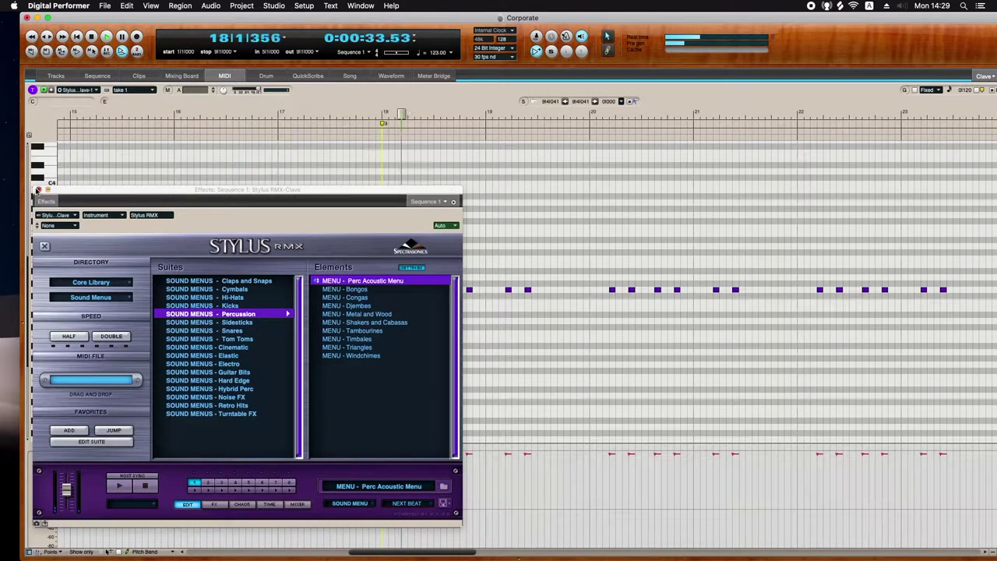
{"action": "left_click", "coordinate": [37, 189]}
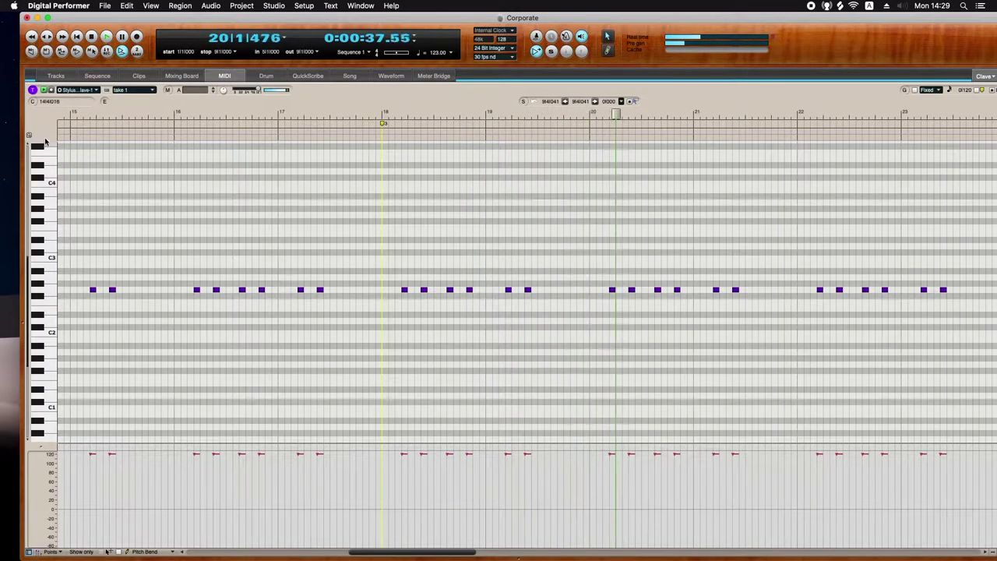
{"action": "key", "text": "shift+t"}
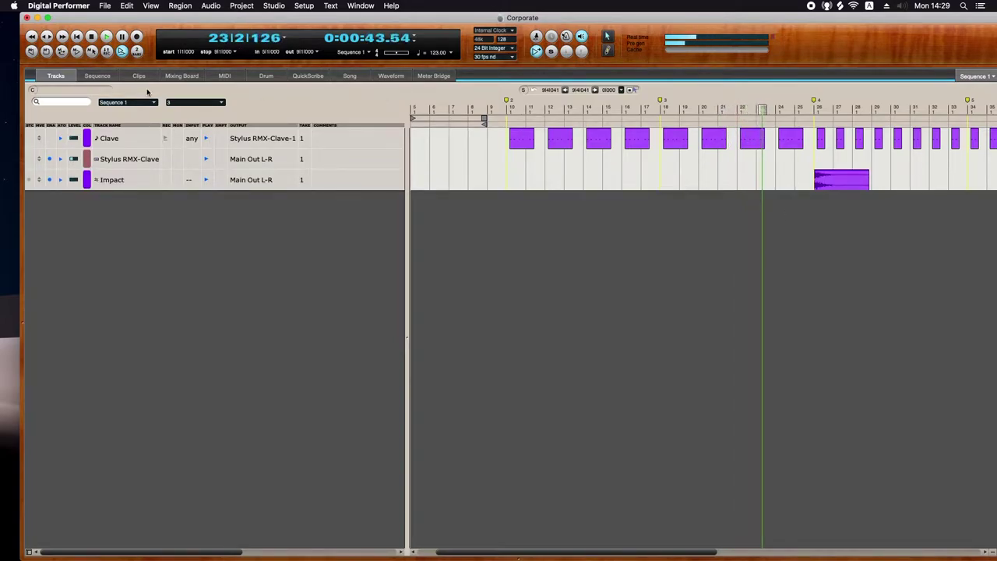
- Examine the Impact soundbite in the sequence editor with an enlarged track height, and return to the tracks overview
{"action": "left_click", "coordinate": [92, 75]}
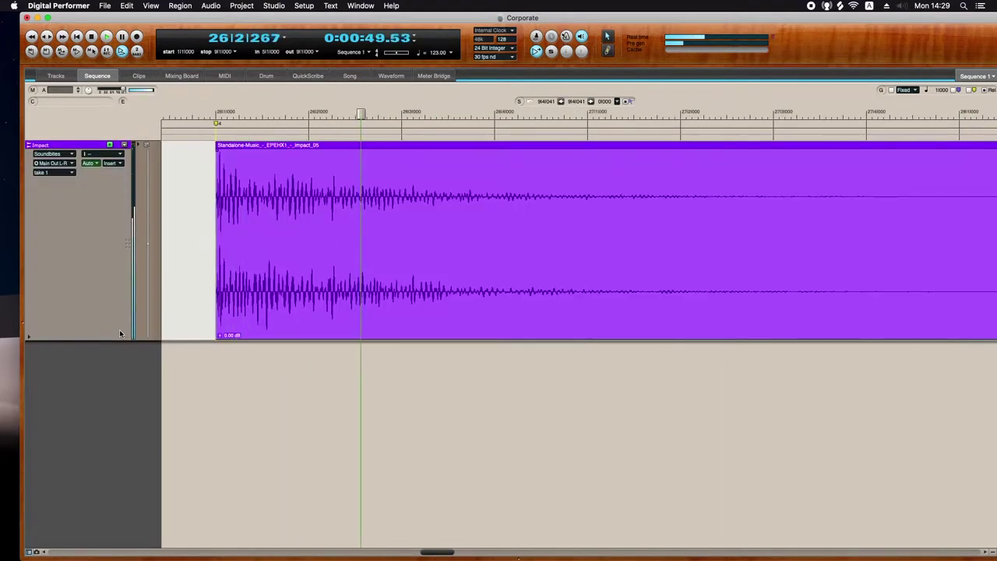
{"action": "left_click_drag", "start_coordinate": [119, 339], "coordinate": [117, 401]}
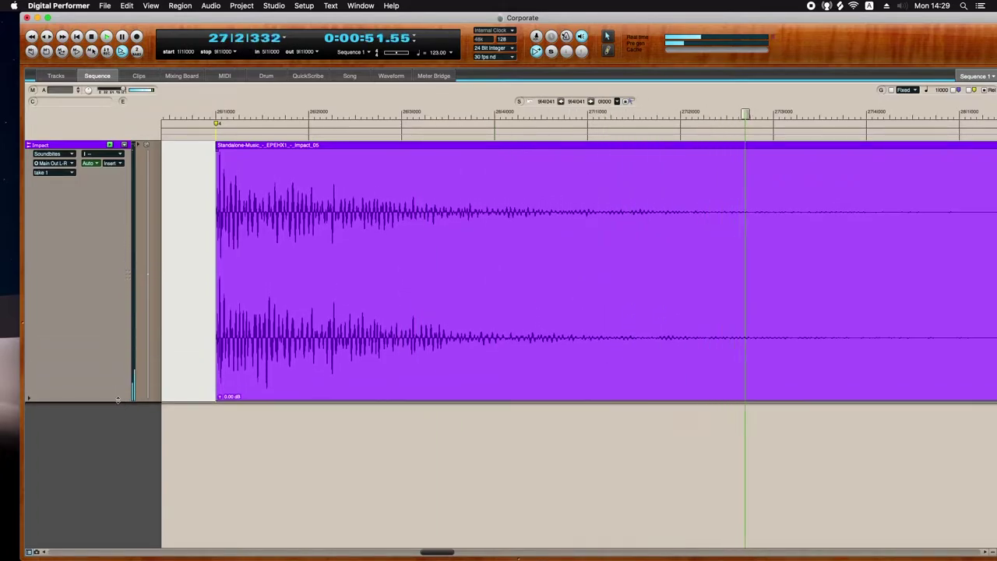
{"action": "key", "text": "super+bracketleft"}
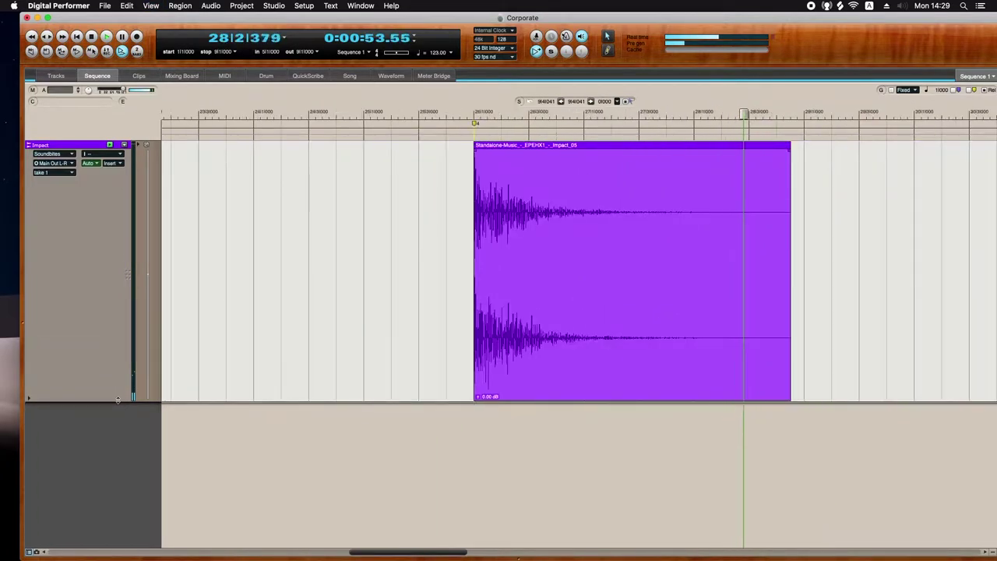
{"action": "left_click", "coordinate": [47, 76]}
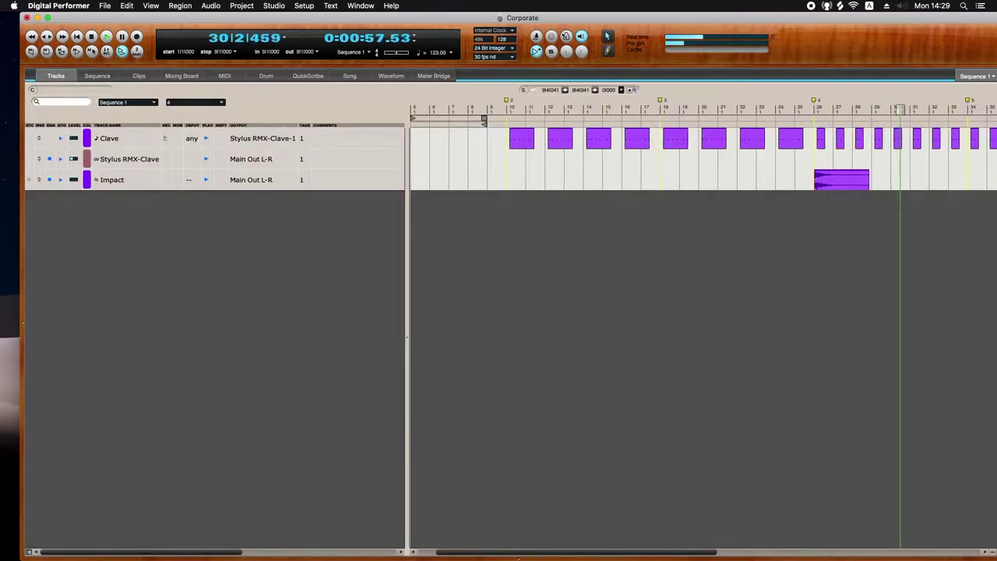
- Show all drum tracks in the overview, enable playback from Kick through Stylus RMX-Snare, and review their arrangement
{"action": "key", "text": "super+z"}
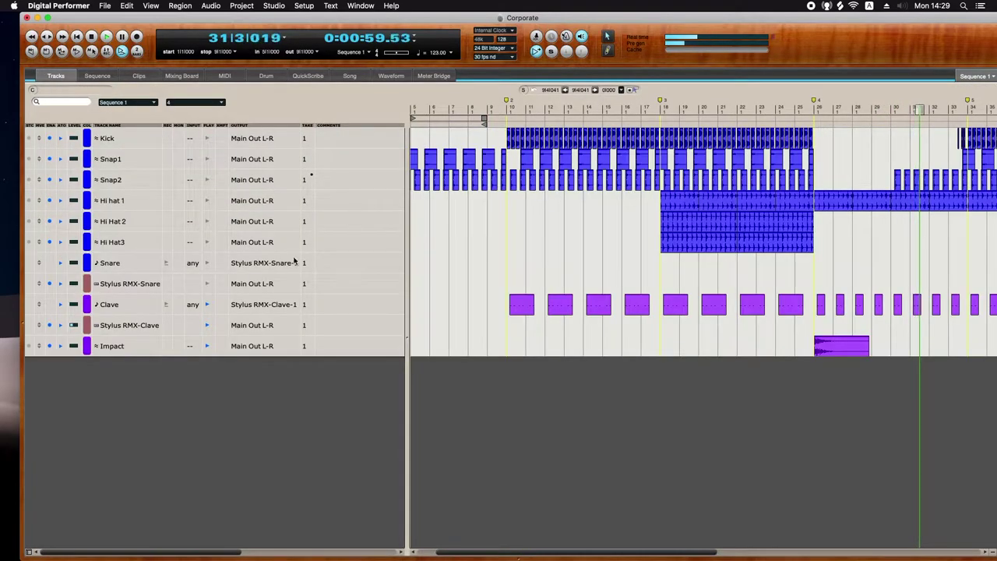
{"action": "left_click_drag", "start_coordinate": [206, 286], "coordinate": [207, 141]}
{"action": "scroll", "coordinate": [291, 444], "scroll_direction": "right", "scroll_amount": 1}
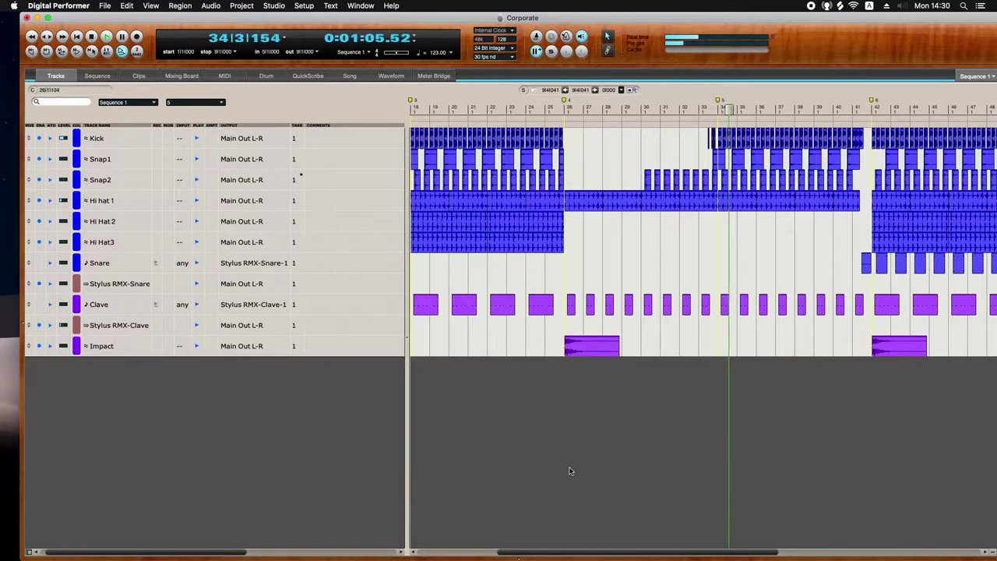
{"action": "scroll", "coordinate": [580, 460], "scroll_direction": "right", "scroll_amount": 4}
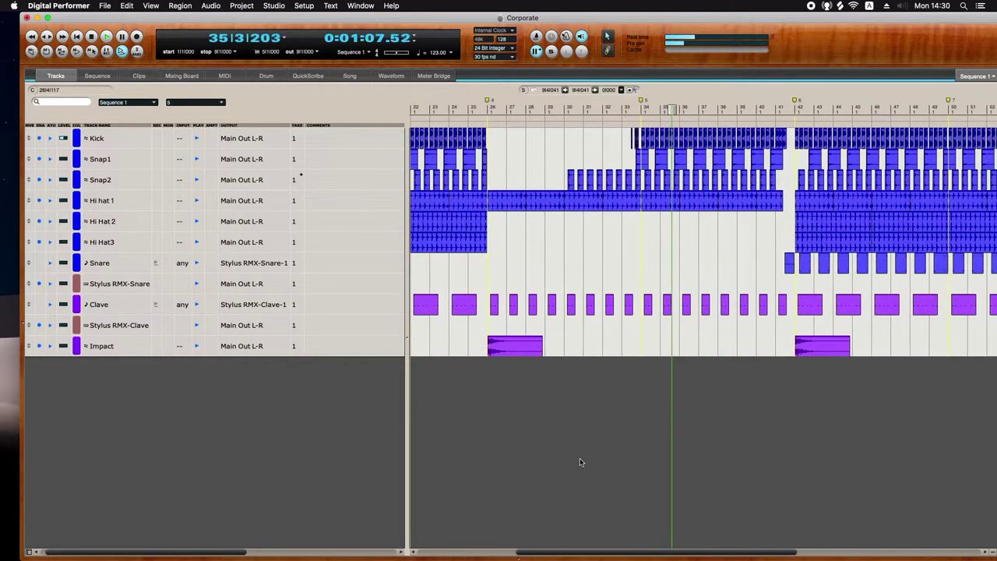
{"action": "scroll", "coordinate": [580, 462], "scroll_direction": "right", "scroll_amount": 3}
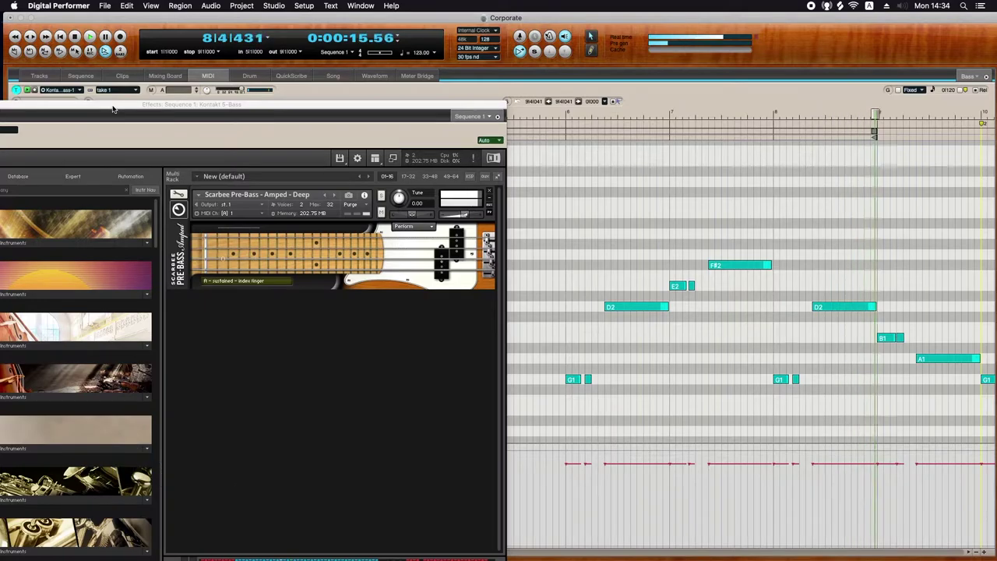
- Return to the tracks overview, close the Bass track's Kontakt 5 window, and widen the timeline to review the arrangement
{"action": "left_click", "coordinate": [39, 76]}
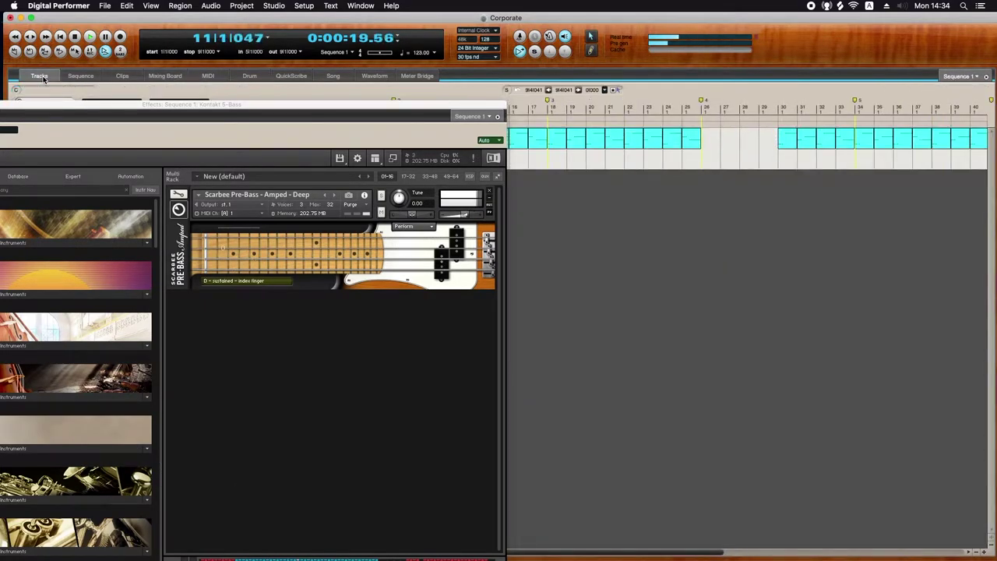
{"action": "left_click_drag", "start_coordinate": [162, 114], "coordinate": [204, 234]}
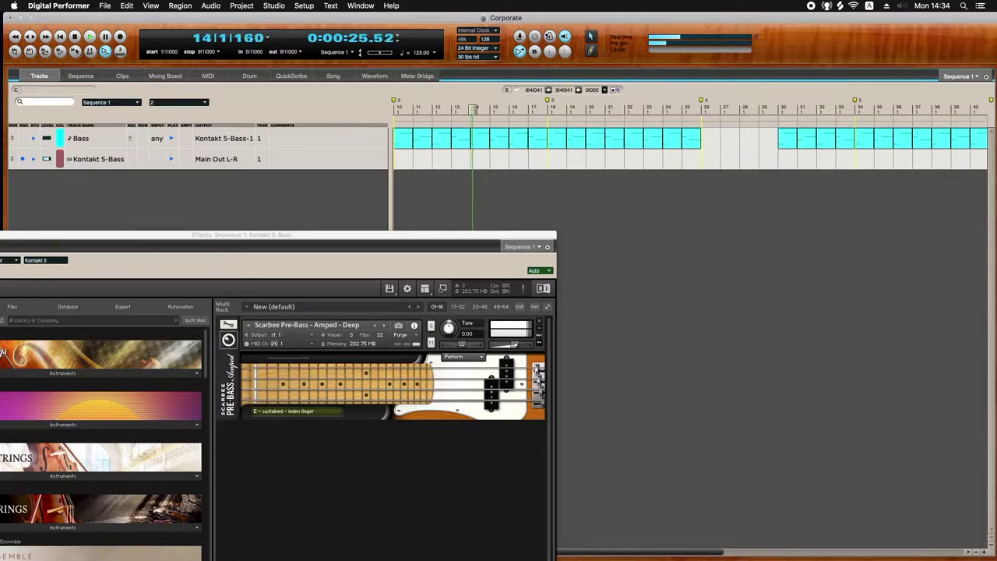
{"action": "left_click_drag", "start_coordinate": [265, 230], "coordinate": [529, 236]}
{"action": "left_click", "coordinate": [197, 241]}
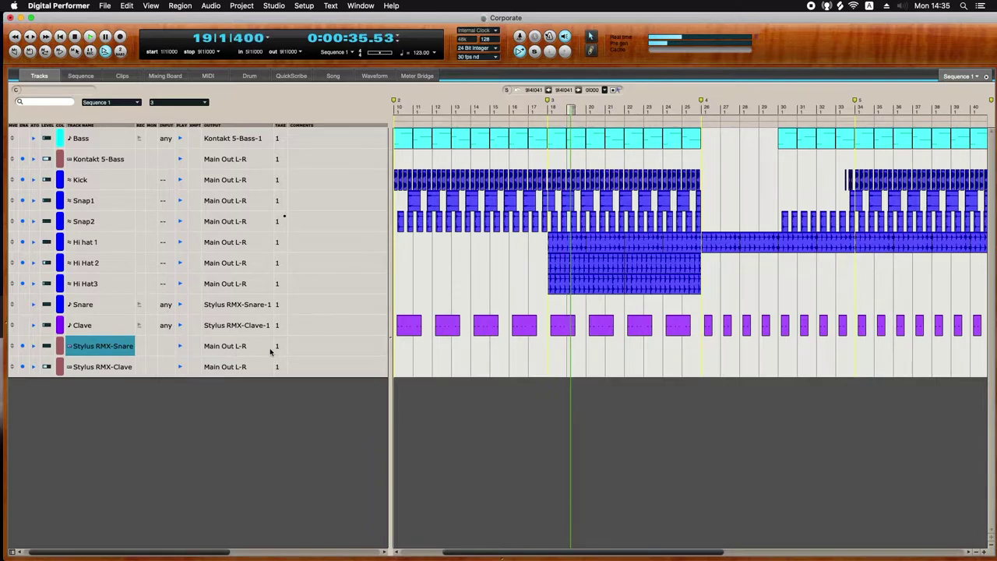
{"action": "left_click_drag", "start_coordinate": [391, 416], "coordinate": [301, 417]}
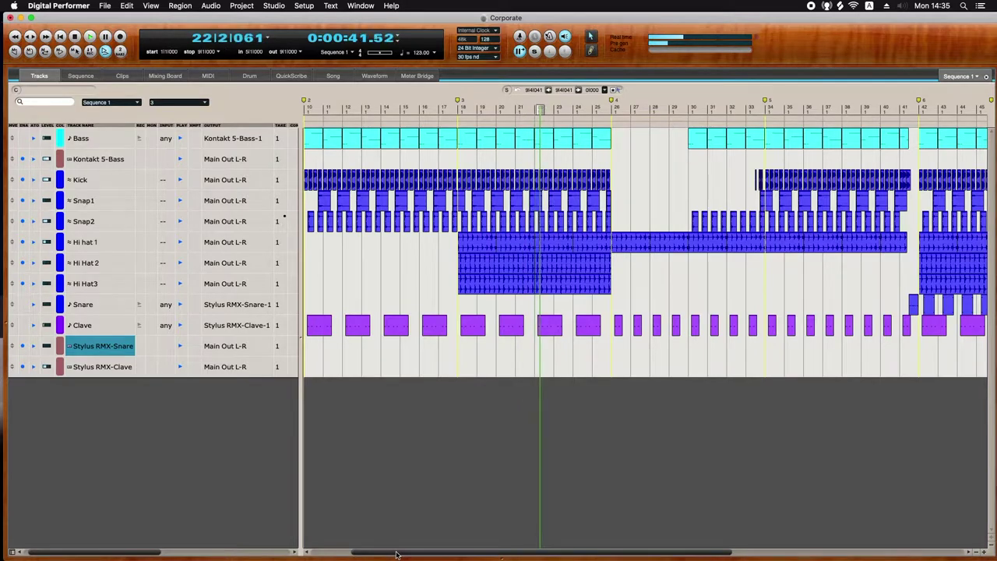
{"action": "left_click_drag", "start_coordinate": [395, 553], "coordinate": [468, 545]}
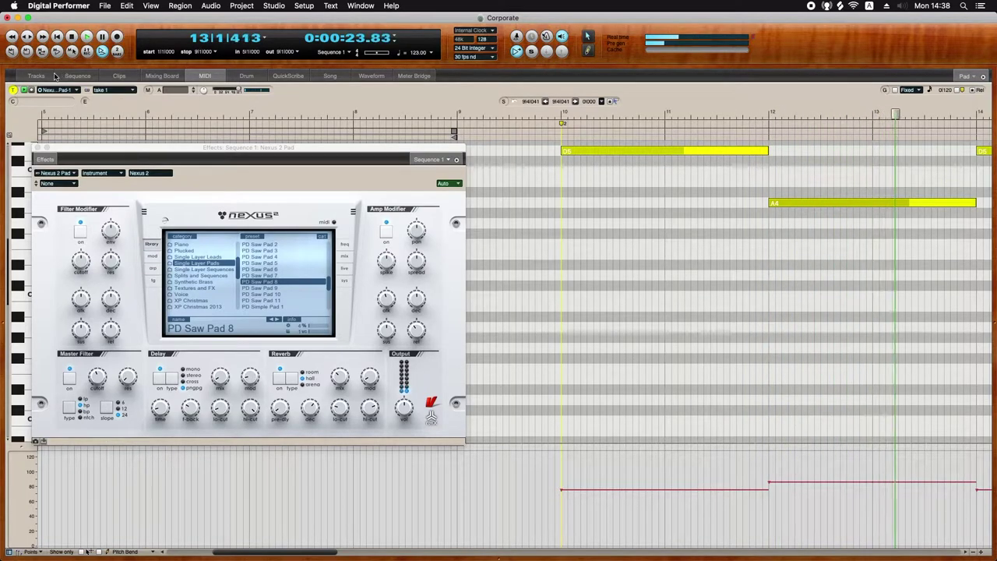
- Close the Nexus 2 window and open the Nexus 2 Pad channel's MW Equalizer and Kickstart inserts side by side
{"action": "left_click", "coordinate": [162, 75]}
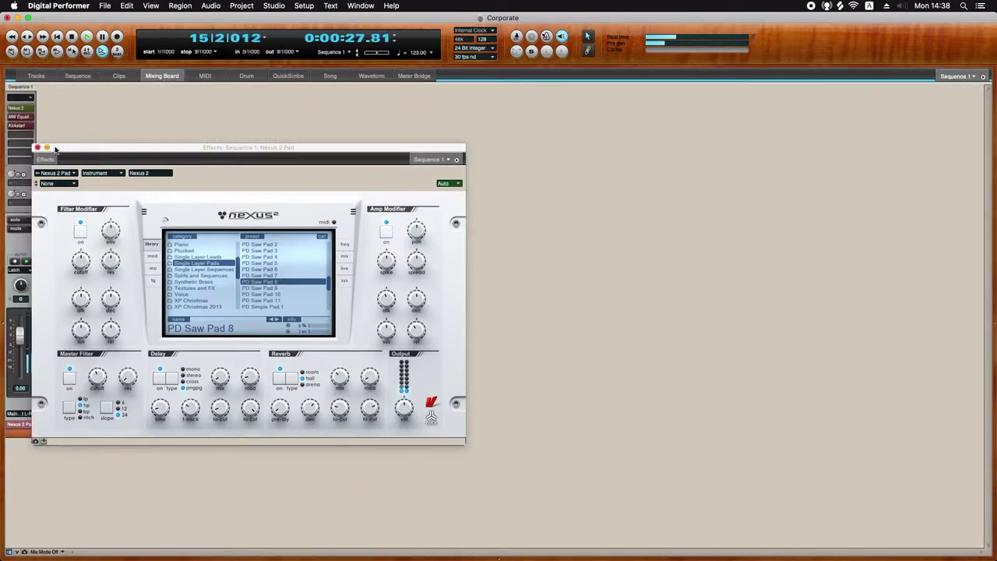
{"action": "key", "text": "super+w"}
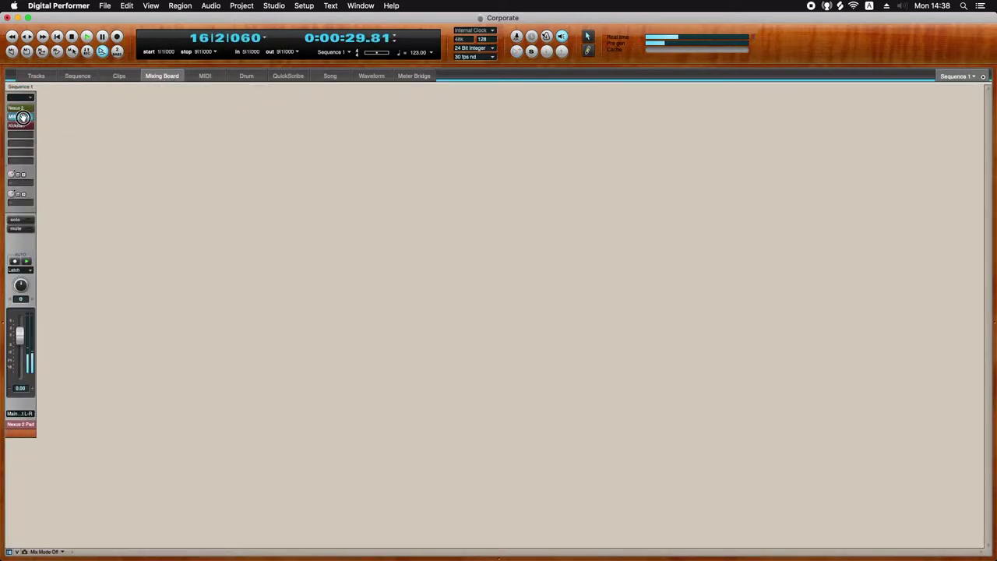
{"action": "left_click", "coordinate": [22, 117]}
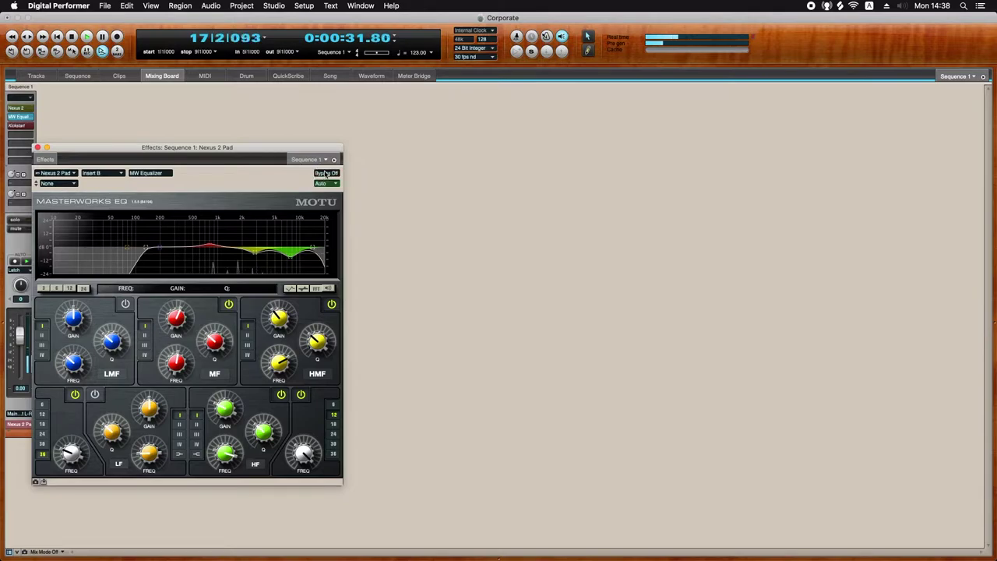
{"action": "left_click_drag", "start_coordinate": [291, 153], "coordinate": [393, 145]}
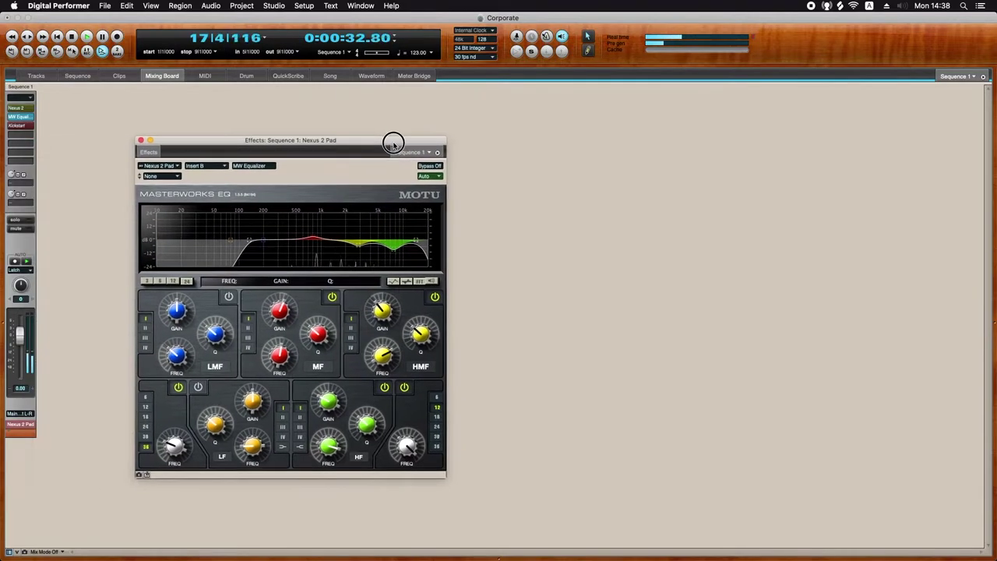
{"action": "left_click", "coordinate": [30, 126]}
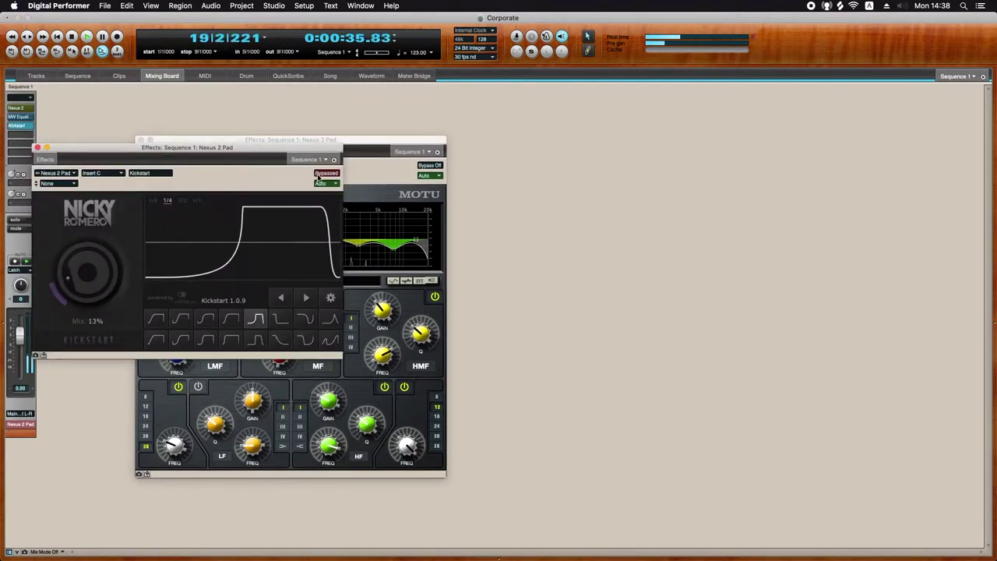
{"action": "left_click_drag", "start_coordinate": [336, 148], "coordinate": [805, 142]}
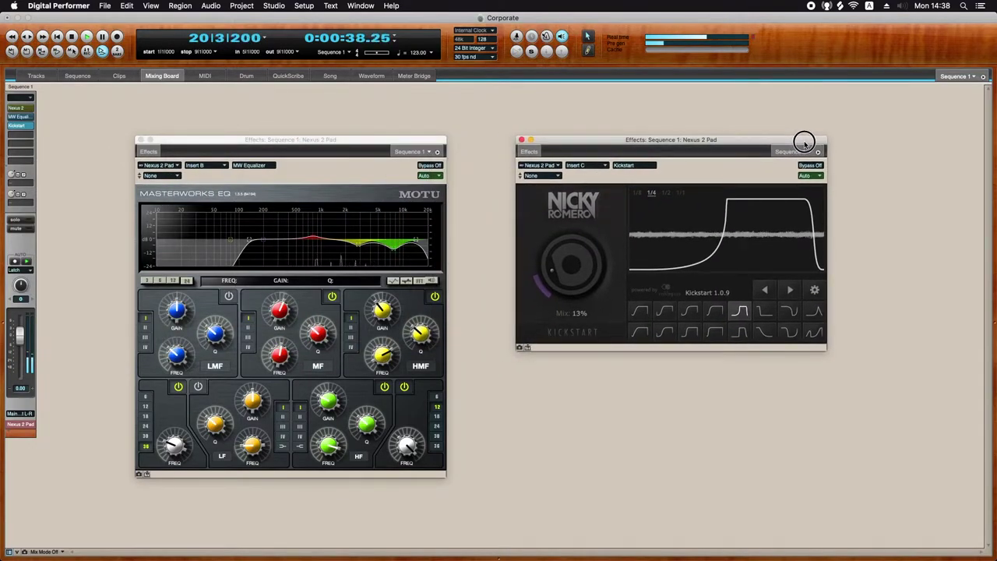
- Return to the Pad track in the tracks overview and close the MW Equalizer and Kickstart windows
{"action": "left_click", "coordinate": [36, 75]}
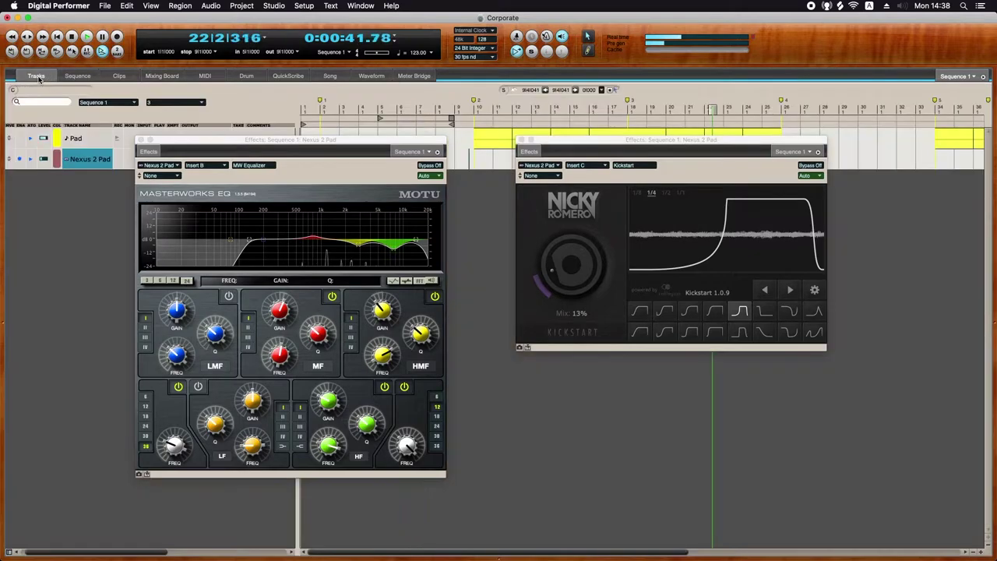
{"action": "left_click", "coordinate": [140, 141]}
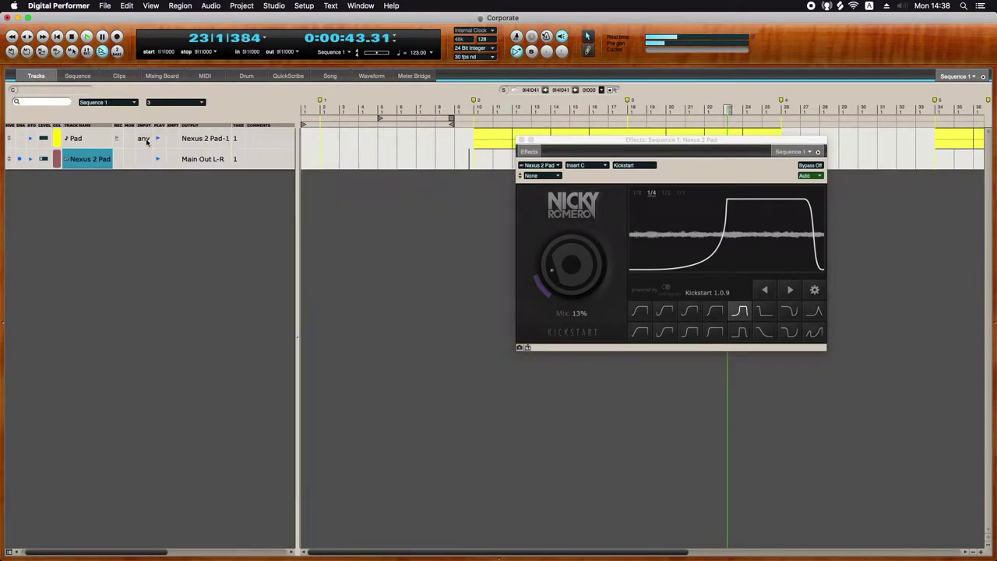
{"action": "left_click", "coordinate": [522, 139]}
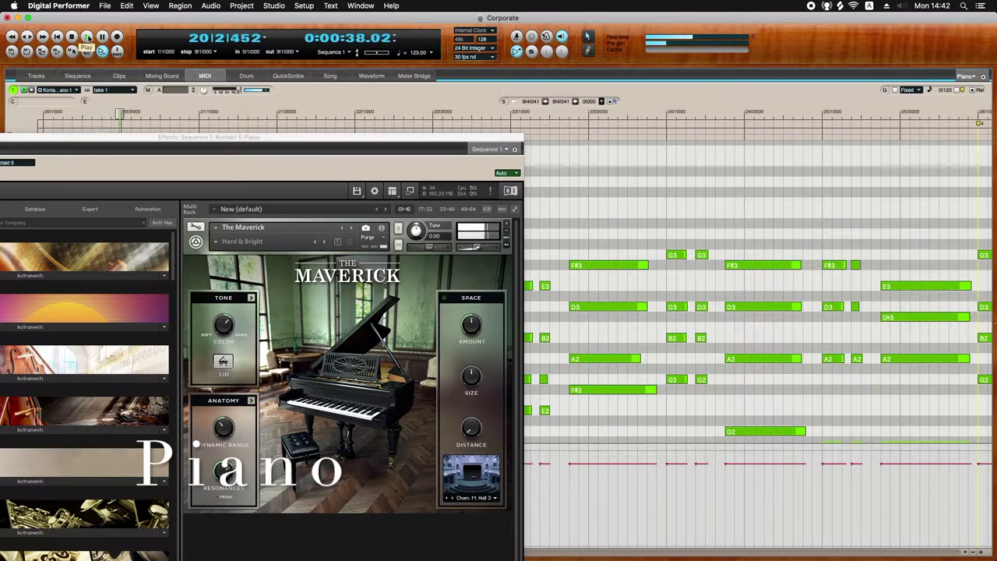
- Bring the Piano track's Kontakt 5 window fully into view and expand The Maverick's detailed Tone settings
{"action": "left_click_drag", "start_coordinate": [144, 136], "coordinate": [9, 130]}
{"action": "left_click_drag", "start_coordinate": [138, 137], "coordinate": [534, 104]}
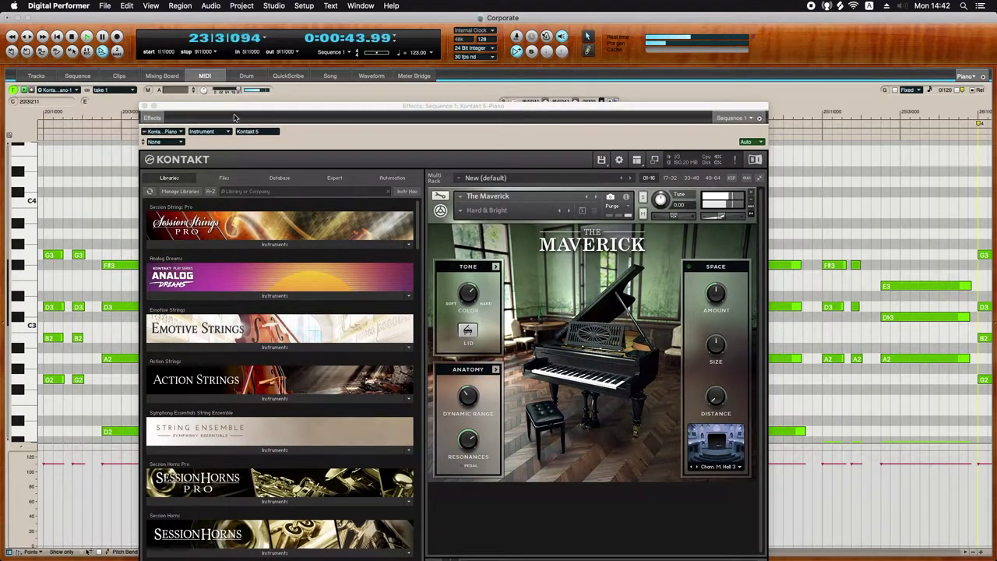
{"action": "left_click", "coordinate": [496, 267]}
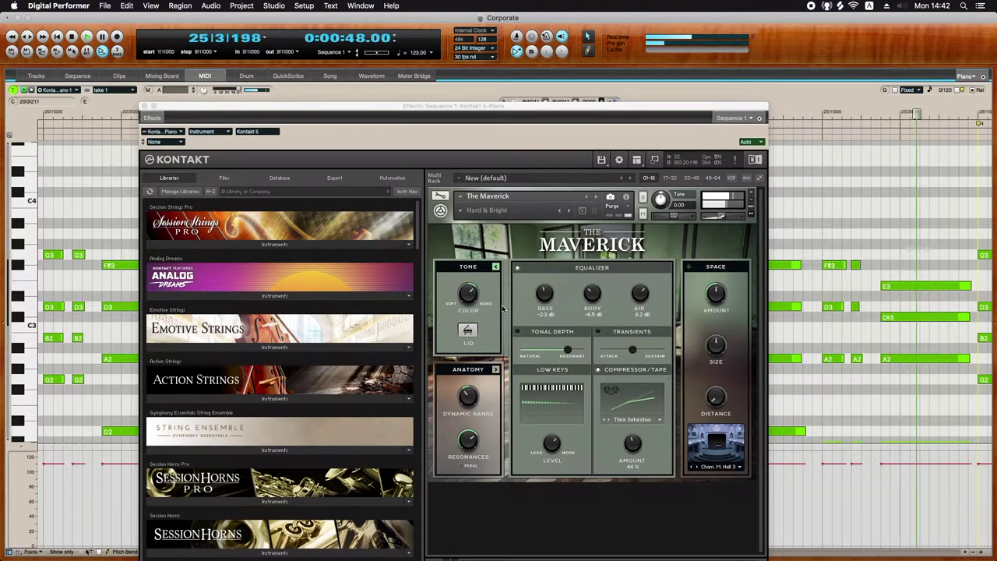
- Expand The Maverick's detailed Anatomy settings, and close the Piano track's Kontakt 5 window after viewing them
{"action": "left_click", "coordinate": [495, 371]}
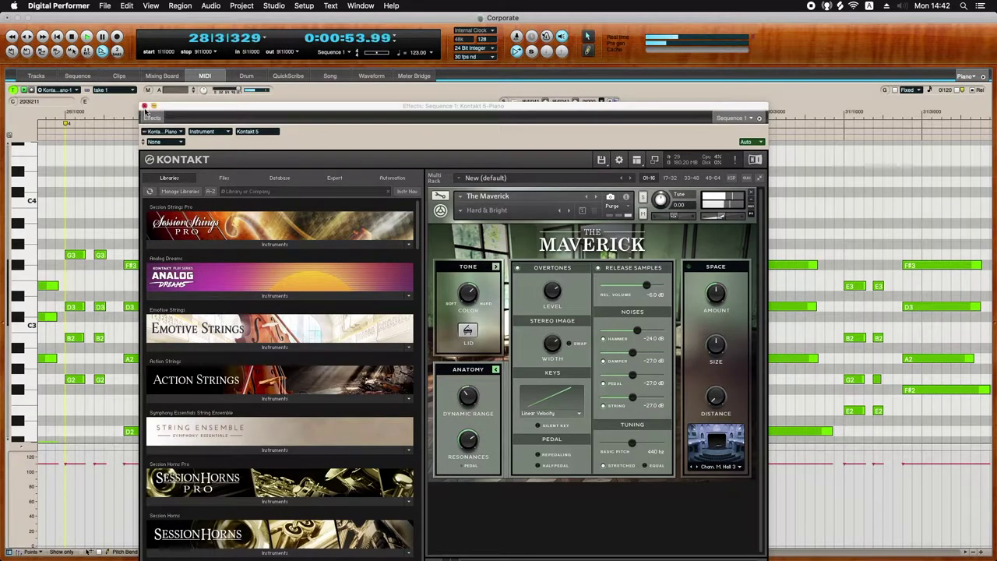
{"action": "left_click", "coordinate": [144, 107]}
- Return to the tracks overview and enable playback for all tracks from Pad down to Stylus RMX-Snare
{"action": "key", "text": "shift+t"}
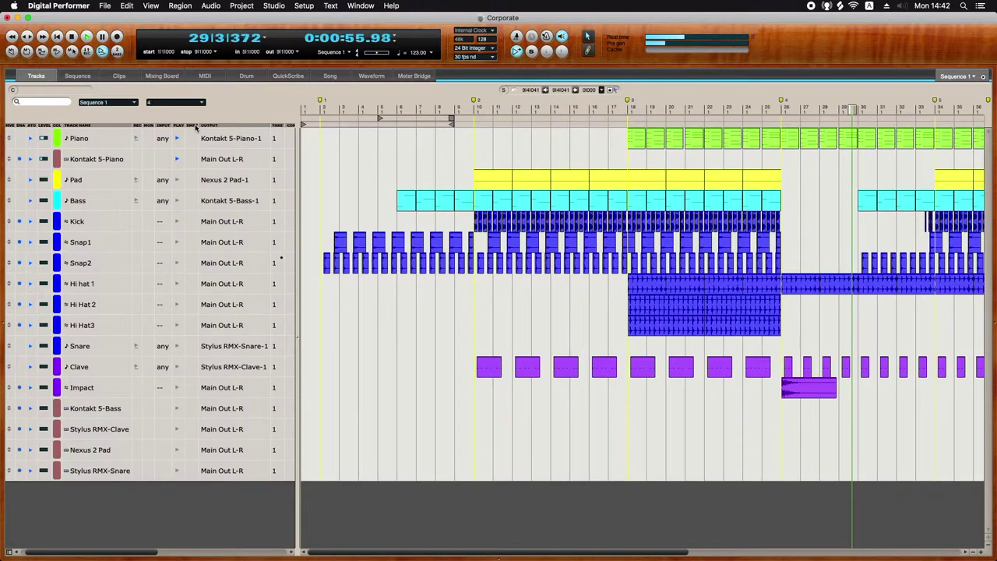
{"action": "left_click_drag", "start_coordinate": [178, 182], "coordinate": [178, 474]}
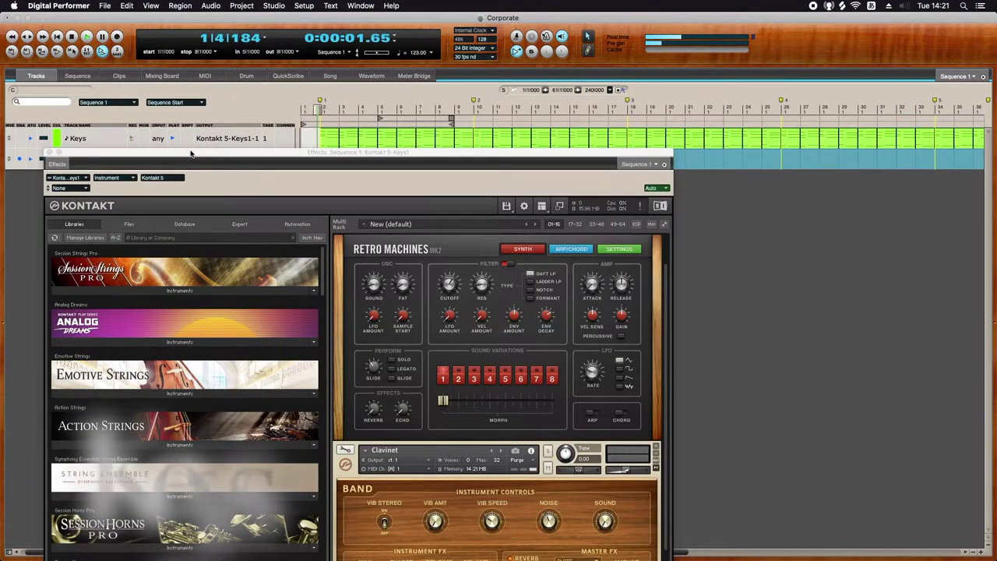
- Bring the Keys track's Kontakt 5 window fully into view and examine the RMI Lute and Clavinet instruments
{"action": "left_click_drag", "start_coordinate": [191, 152], "coordinate": [176, 54]}
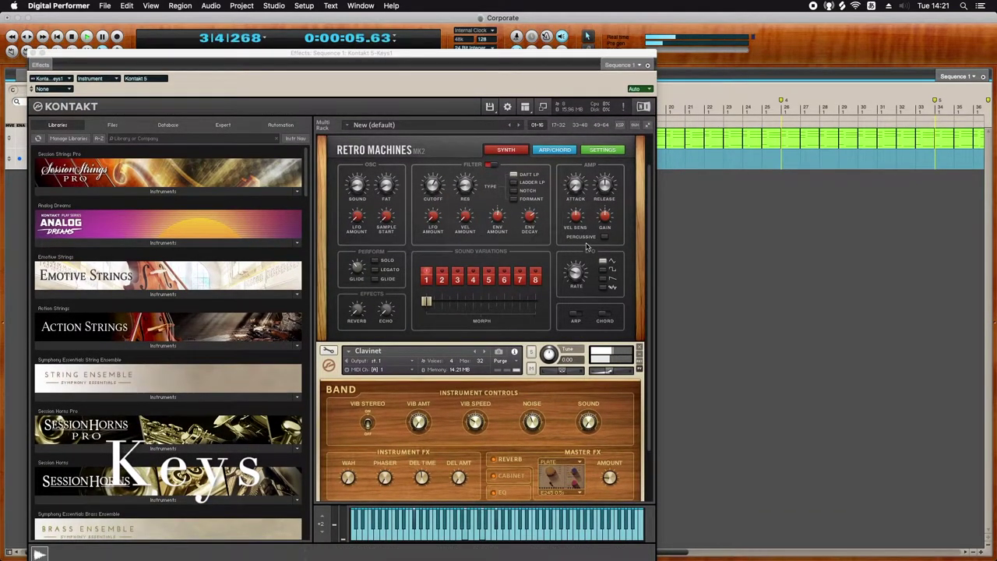
{"action": "scroll", "coordinate": [588, 249], "scroll_direction": "up", "scroll_amount": 3}
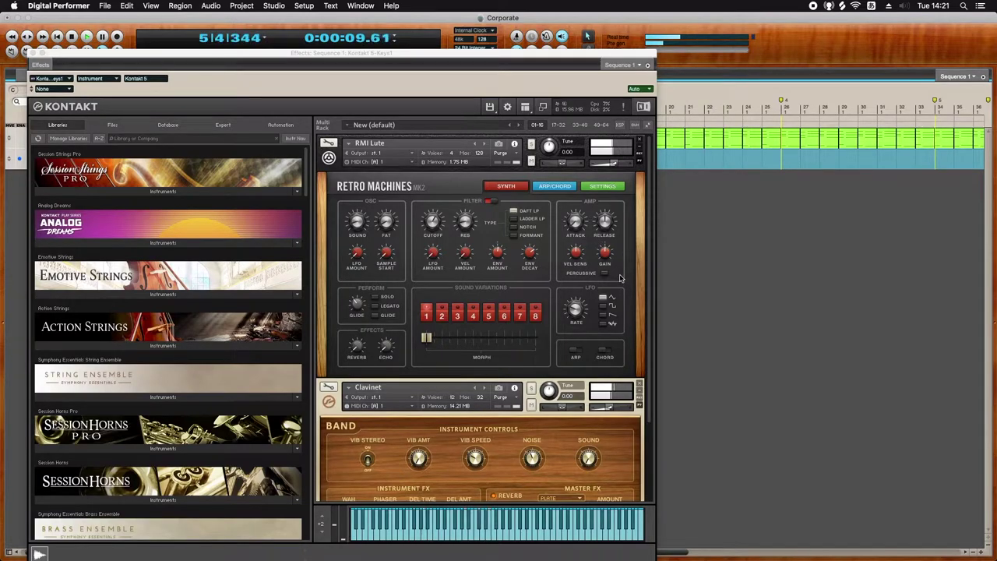
{"action": "scroll", "coordinate": [621, 278], "scroll_direction": "down", "scroll_amount": 4}
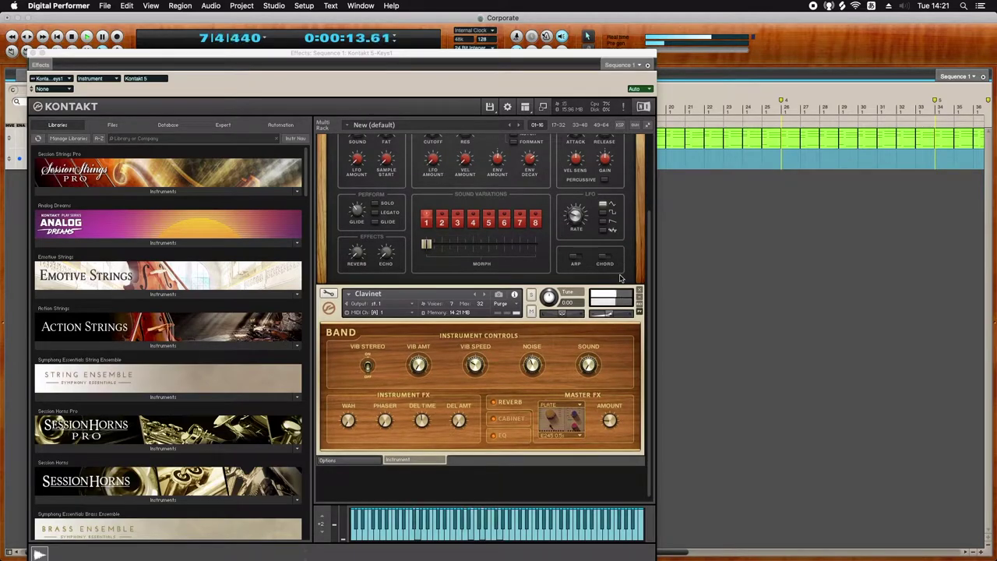
- Close the Keys track's Kontakt 5 window and show the track's MIDI notes
{"action": "left_click", "coordinate": [33, 52]}
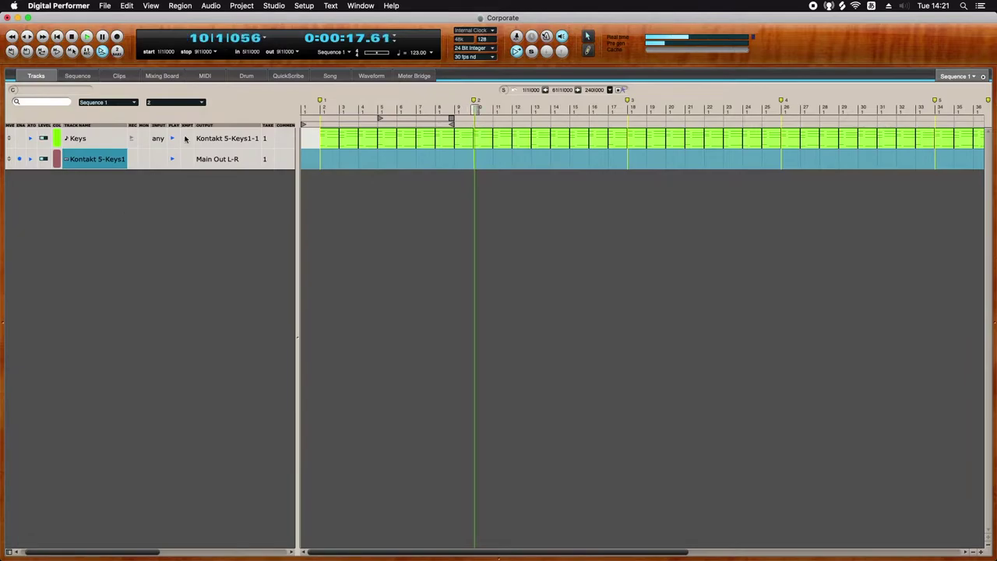
{"action": "left_click", "coordinate": [204, 75]}
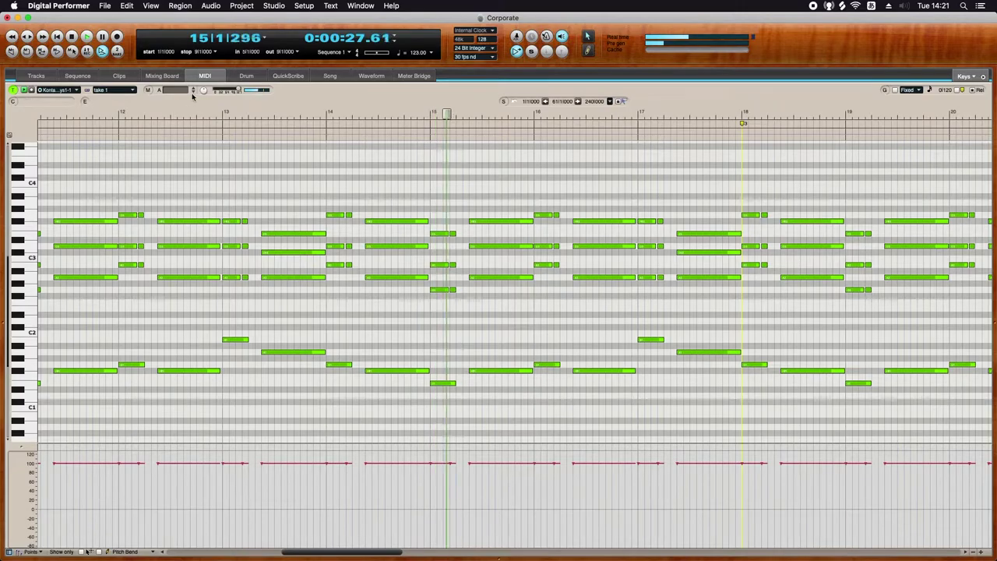
- Open the Kontakt 5-Keys1 channel's MW Equalizer from the mixing board, place it beside the channel strips and turn its bypass off
{"action": "left_click", "coordinate": [174, 76]}
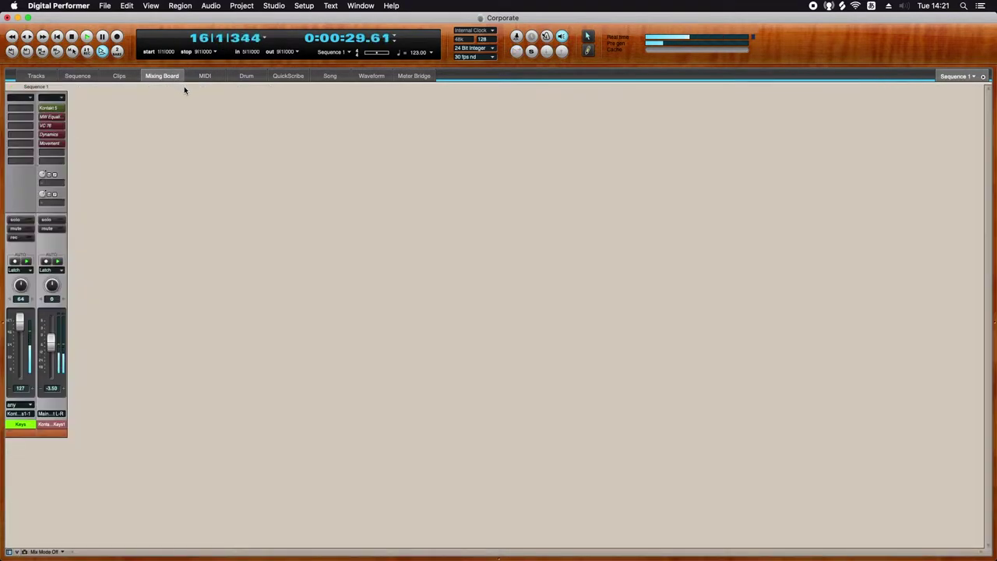
{"action": "double_click", "coordinate": [58, 117]}
{"action": "left_click_drag", "start_coordinate": [239, 65], "coordinate": [345, 92]}
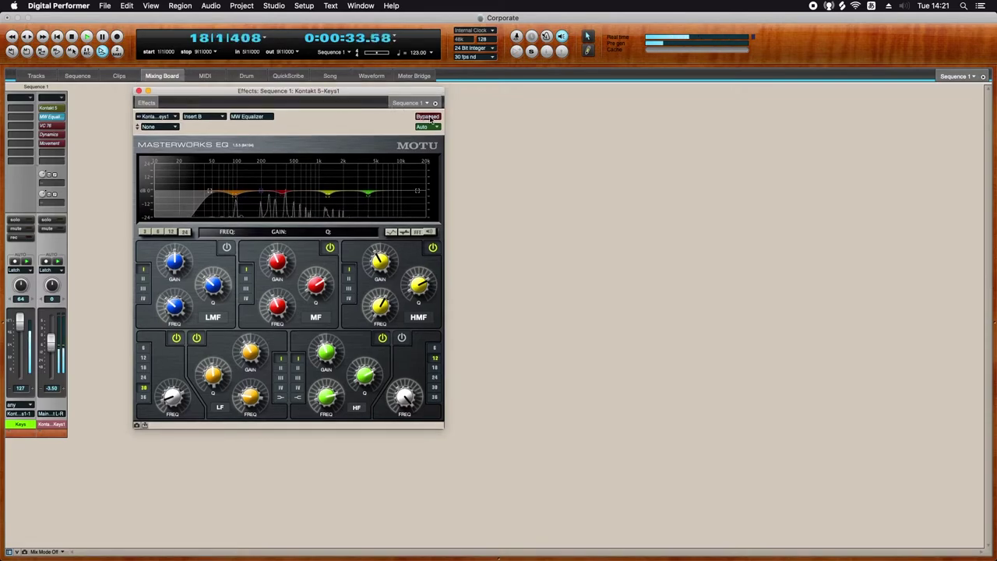
- Open the Keys channel's VC 76 and Dynamics inserts, arrange them beside the equalizer and turn their bypass off
{"action": "double_click", "coordinate": [48, 126]}
{"action": "left_click_drag", "start_coordinate": [152, 53], "coordinate": [580, 86]}
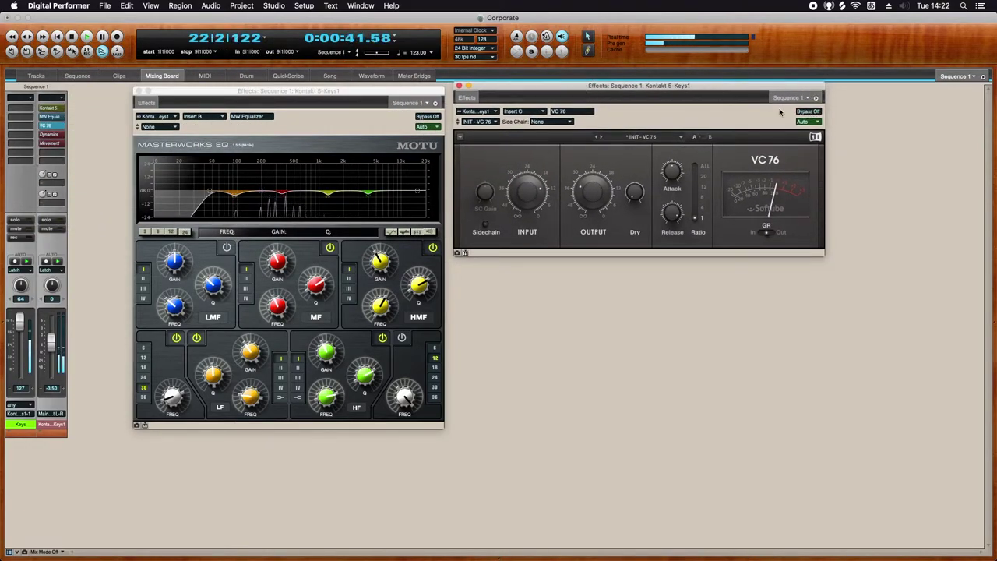
{"action": "double_click", "coordinate": [47, 135]}
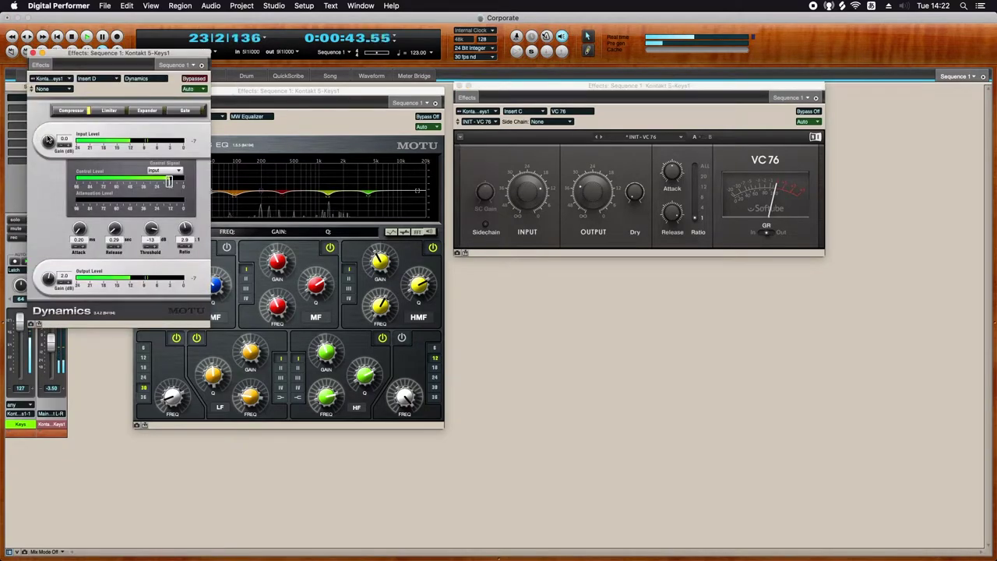
{"action": "left_click_drag", "start_coordinate": [163, 58], "coordinate": [606, 237]}
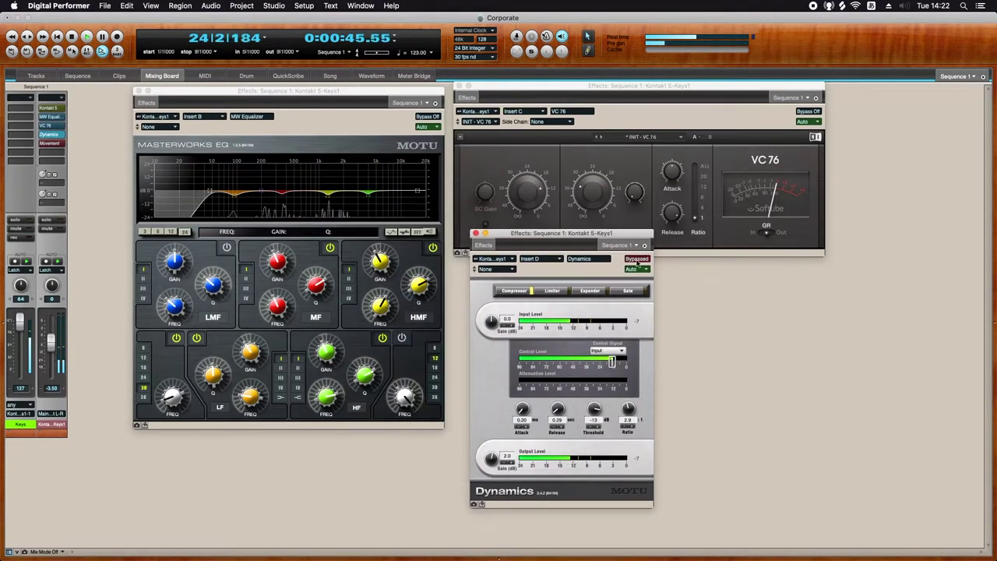
- Open the Keys channel's Movement insert, turn its bypass off, view the 122. Shifting Springs preset and close the window
{"action": "left_click", "coordinate": [54, 143]}
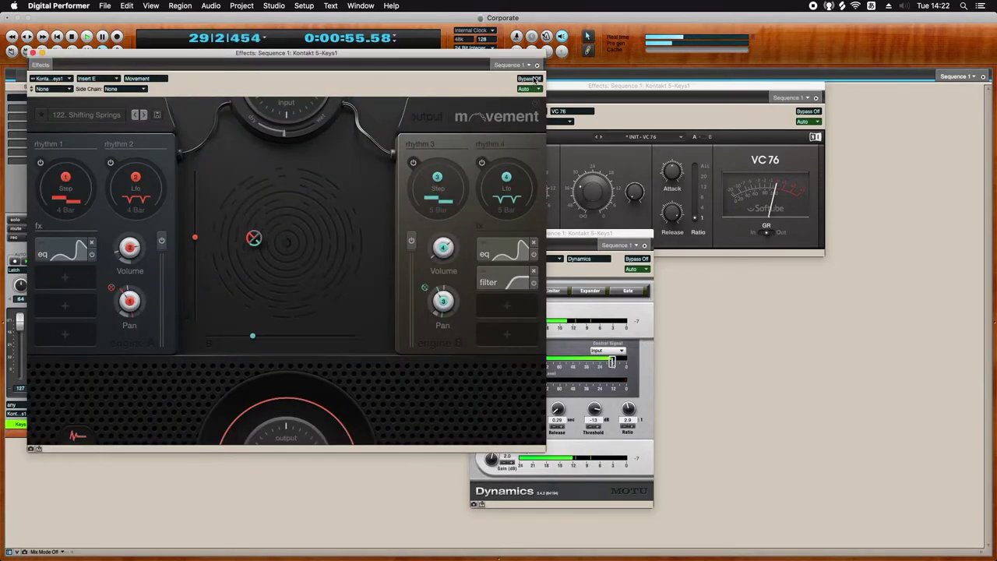
{"action": "left_click_drag", "start_coordinate": [57, 53], "coordinate": [188, 80]}
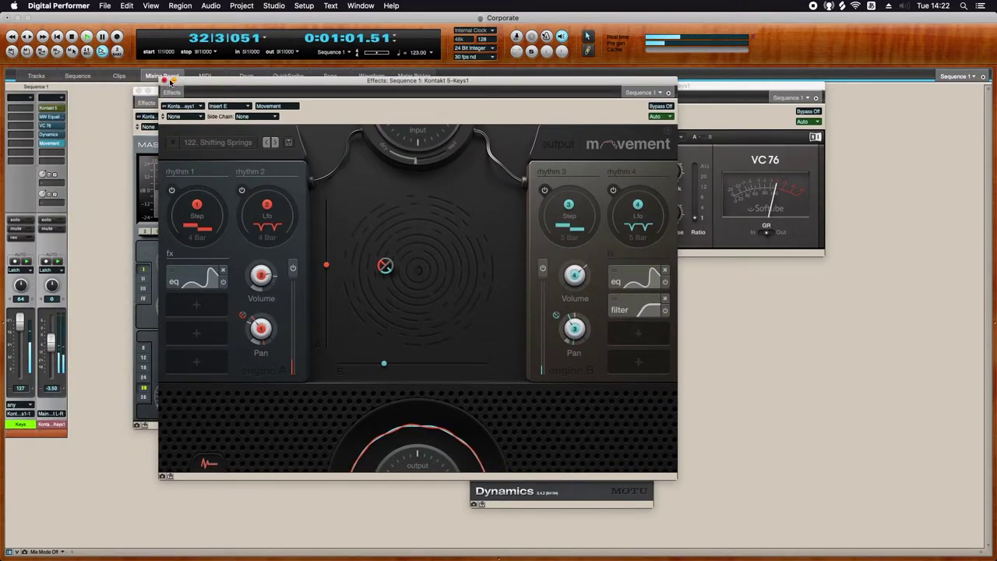
{"action": "left_click_drag", "start_coordinate": [196, 81], "coordinate": [195, 91]}
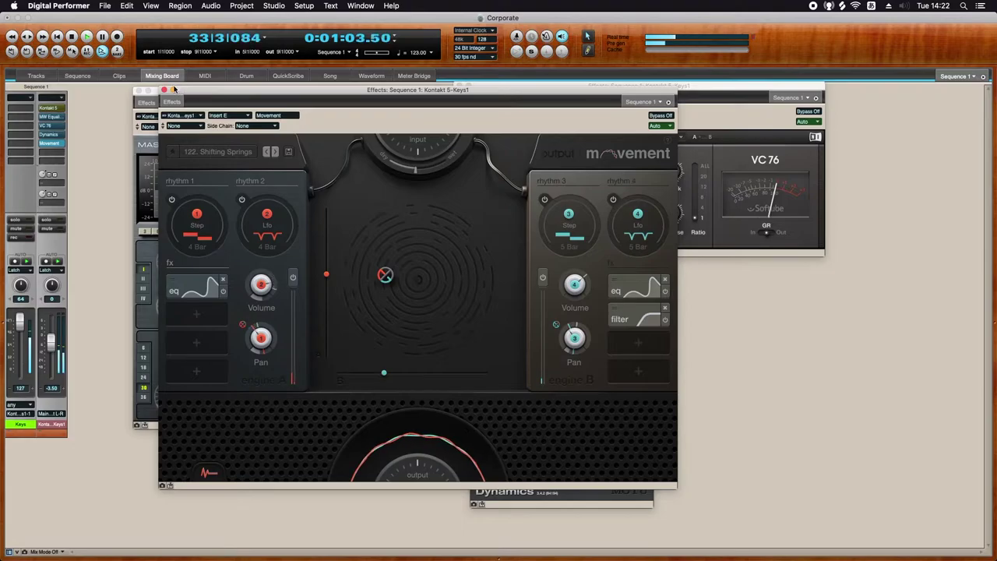
{"action": "left_click", "coordinate": [164, 90]}
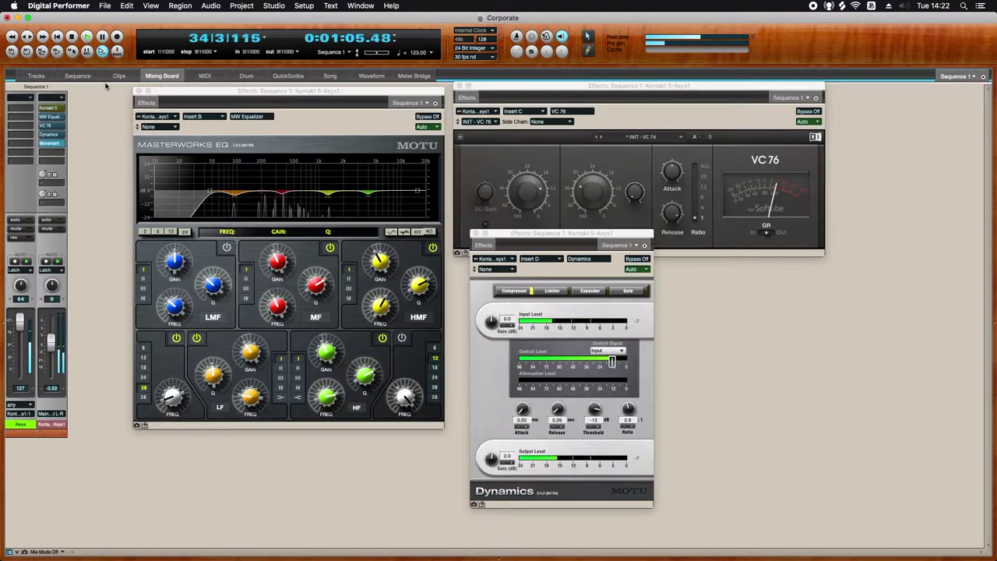
- Return to the tracks overview, close the Keys channel's effect windows and review the full arrangement
{"action": "left_click", "coordinate": [36, 75]}
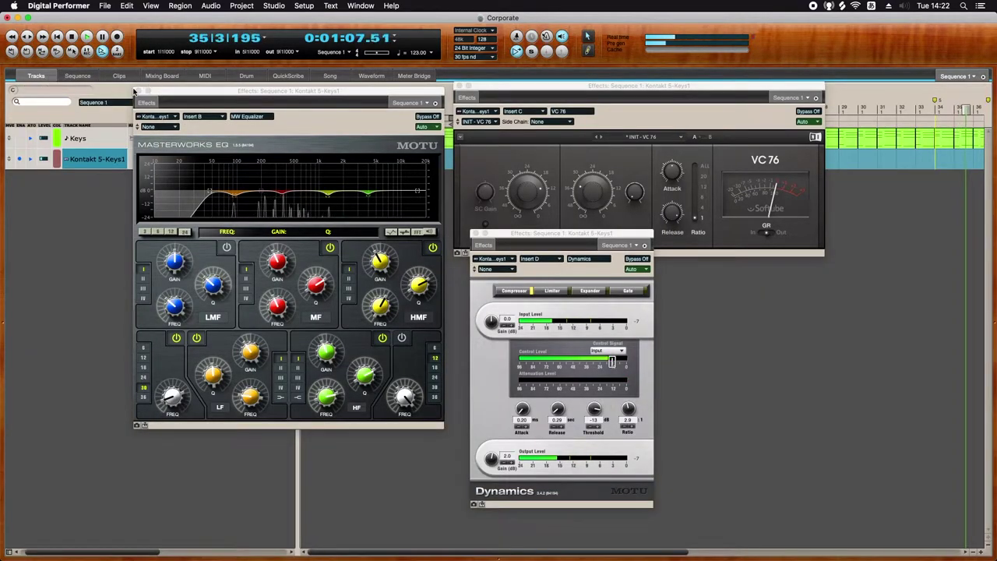
{"action": "left_click_drag", "start_coordinate": [133, 89], "coordinate": [135, 90]}
{"action": "left_click", "coordinate": [135, 91]}
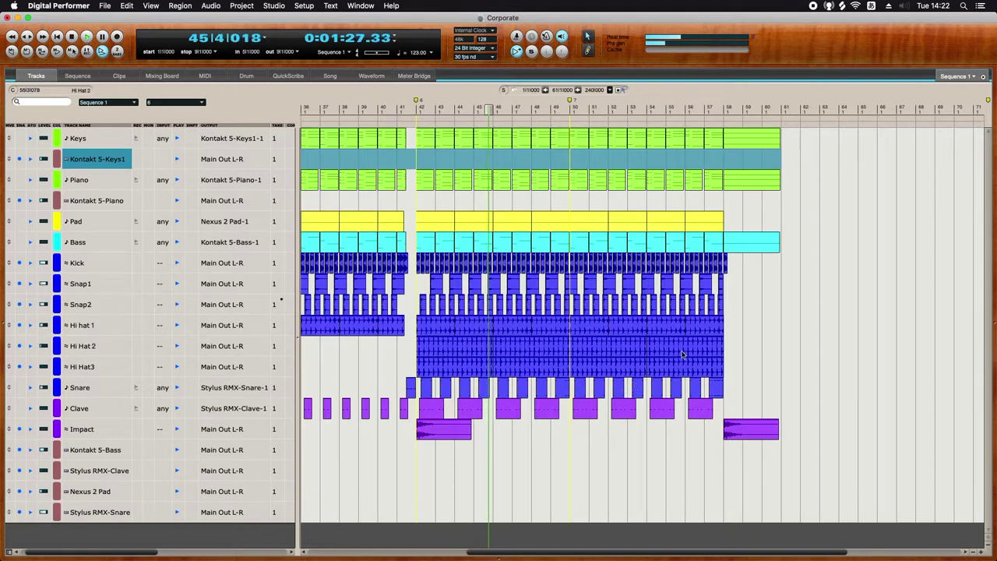
{"action": "left_click", "coordinate": [828, 179]}
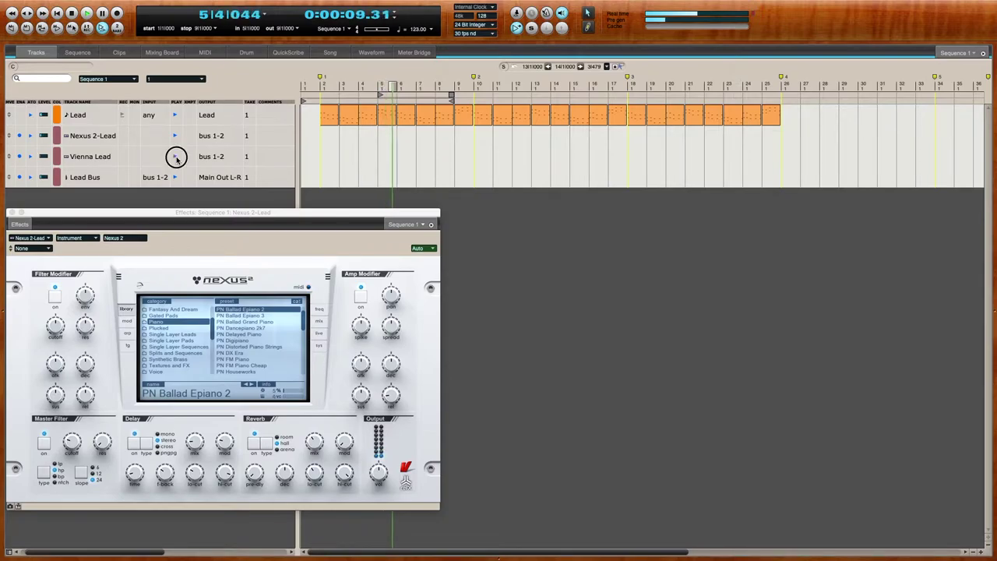
- Open the Vienna Lead track's Vienna Instruments window and place it beside the Nexus 2 window
{"action": "left_click", "coordinate": [101, 156]}
{"action": "left_click_drag", "start_coordinate": [303, 187], "coordinate": [739, 193]}
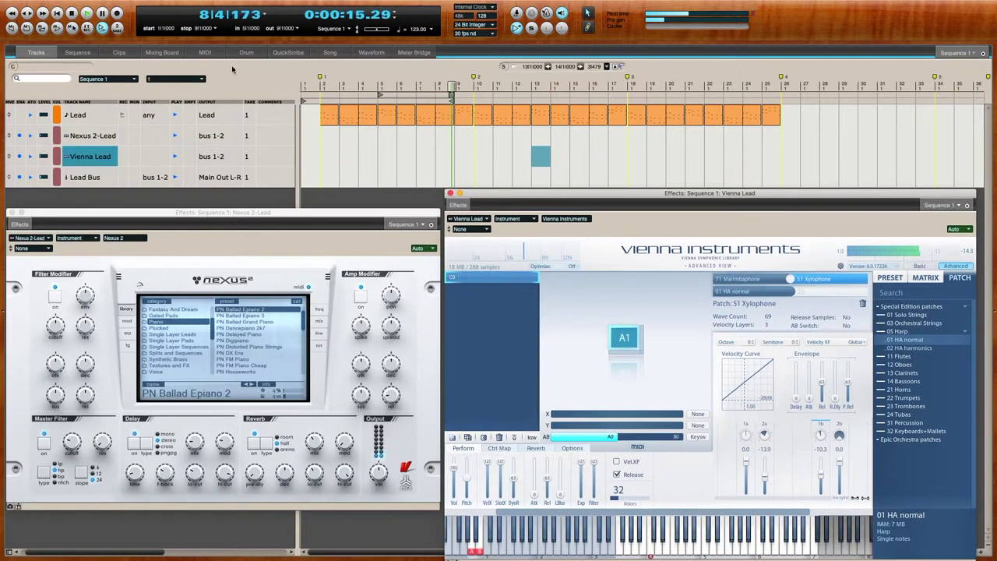
- Close the Vienna Instruments and Nexus 2 windows and show the Lead track's MIDI notes
{"action": "left_click", "coordinate": [451, 194]}
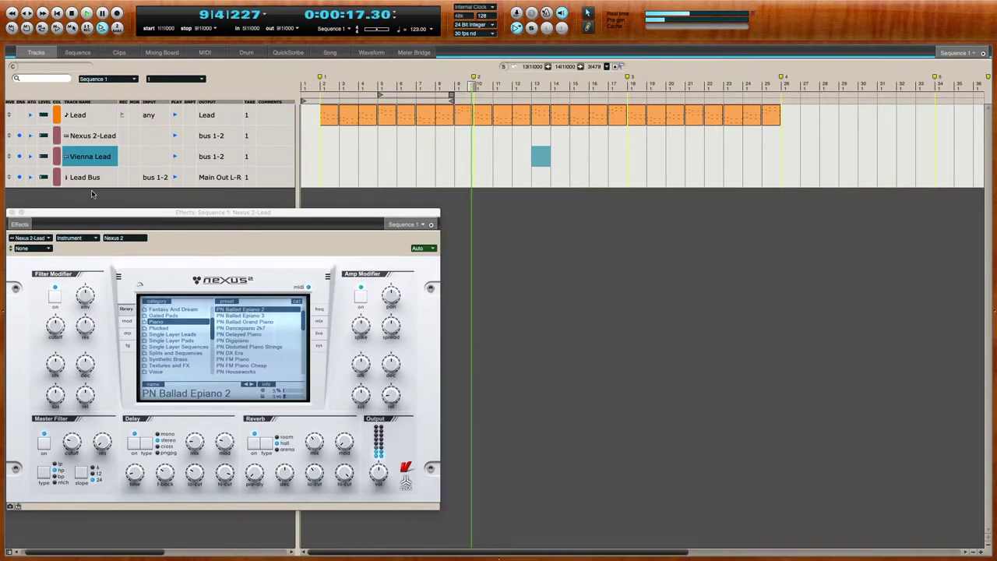
{"action": "key", "text": "super+w"}
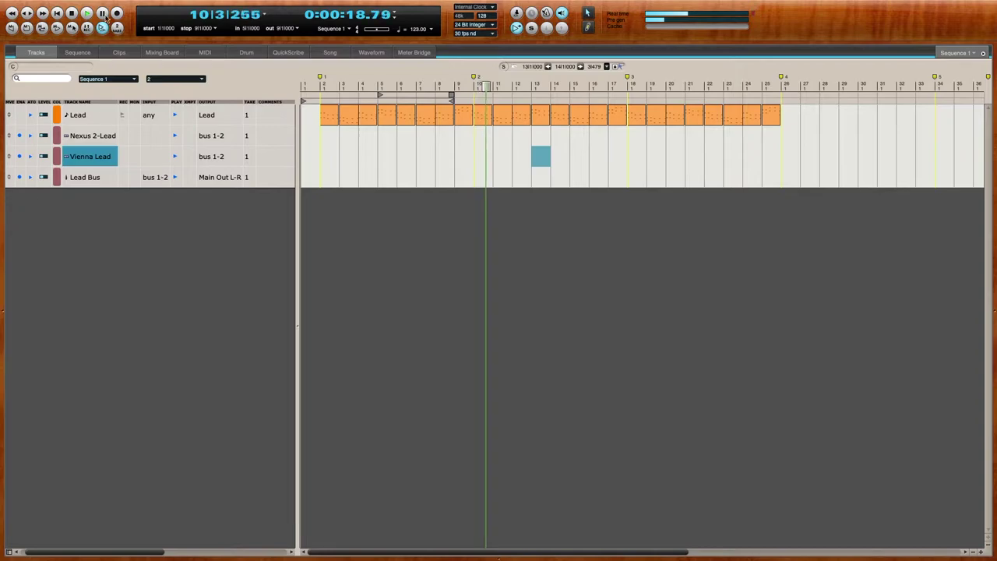
{"action": "left_click", "coordinate": [205, 53]}
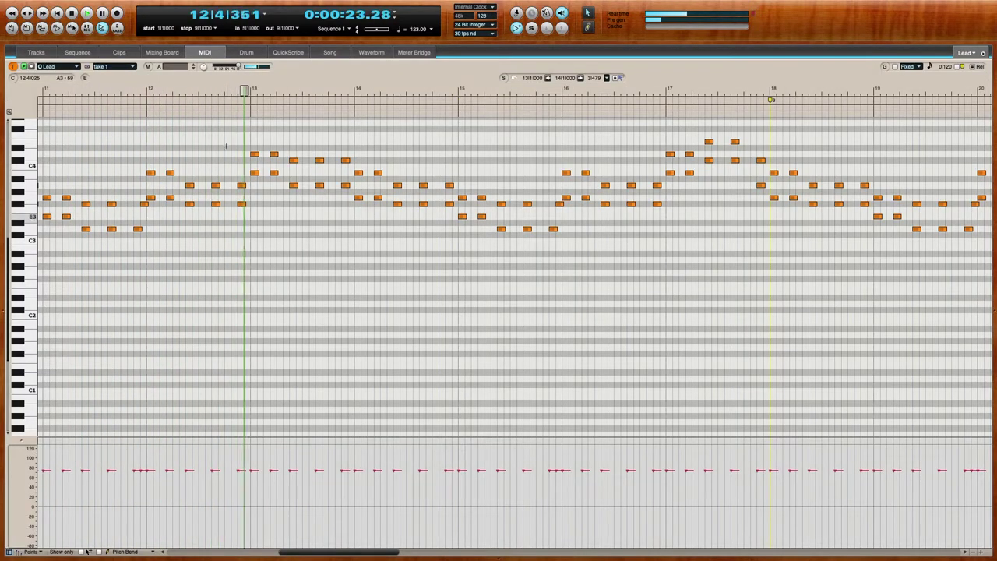
- From the mixing board, open the Nexus 2-Lead channel's MW Equalizer and Dynamics inserts side by side and turn their bypass off
{"action": "left_click", "coordinate": [162, 52]}
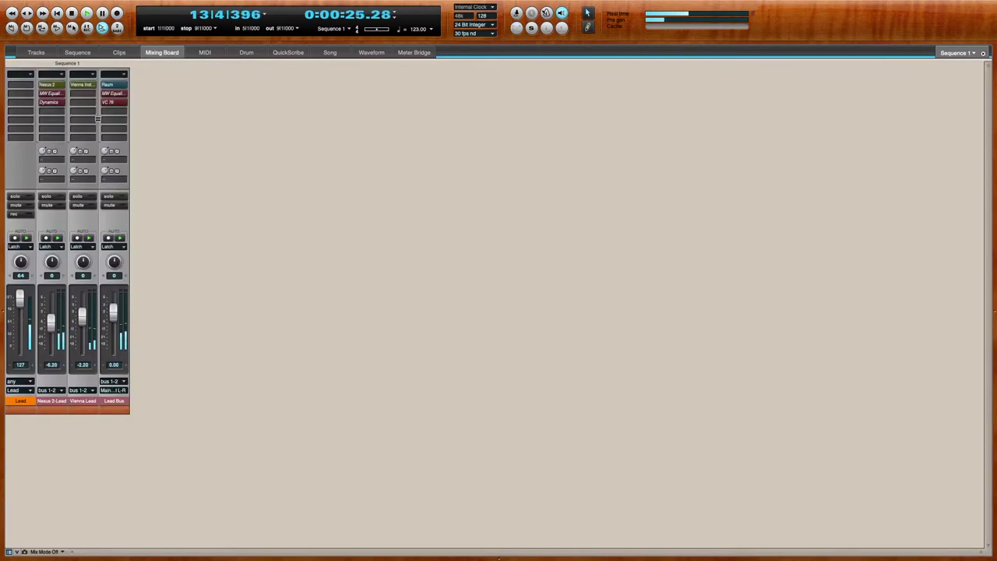
{"action": "double_click", "coordinate": [56, 93]}
{"action": "left_click_drag", "start_coordinate": [77, 226], "coordinate": [282, 135]}
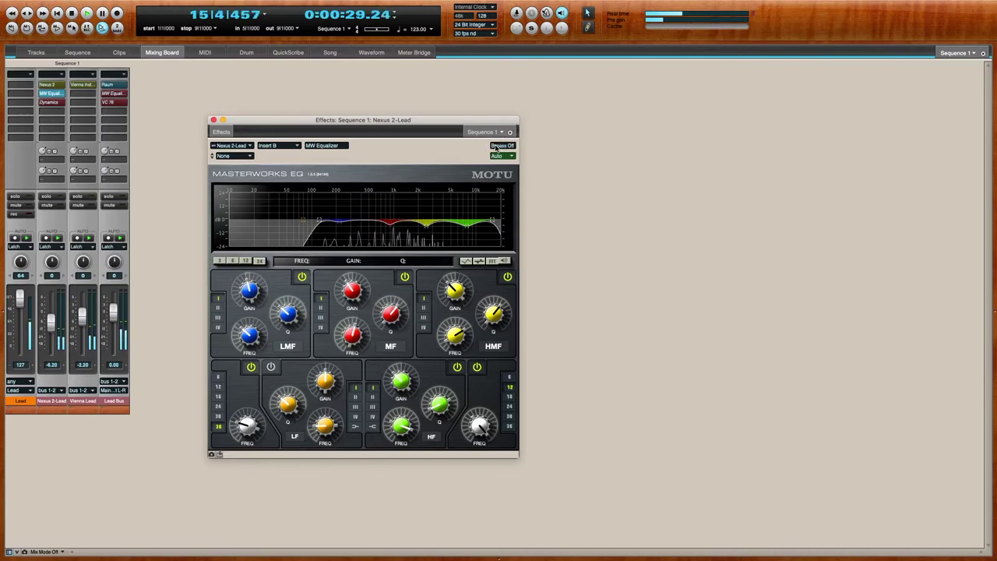
{"action": "double_click", "coordinate": [49, 102]}
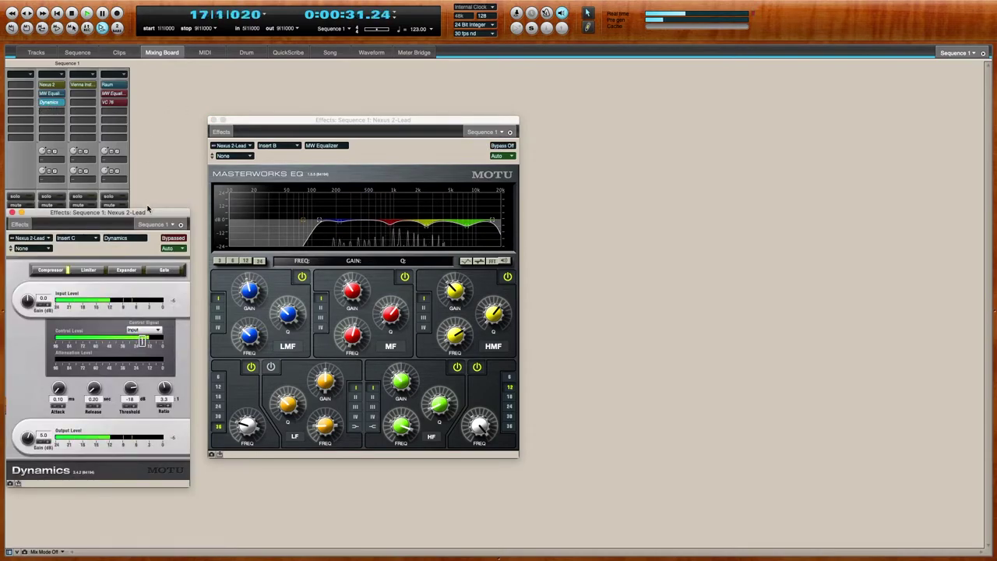
{"action": "left_click_drag", "start_coordinate": [171, 218], "coordinate": [708, 121]}
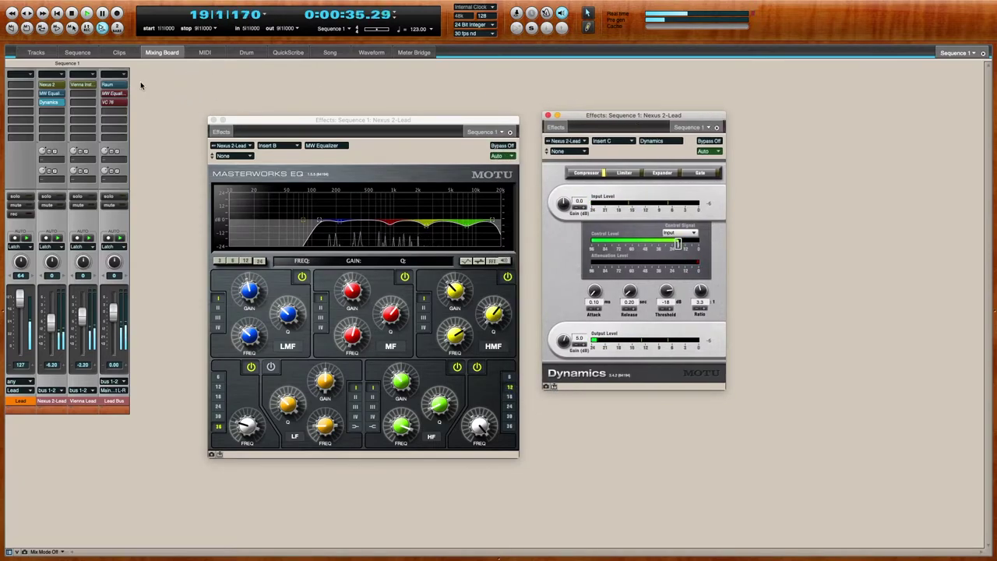
- Open the Lead Bus channel's MW Equalizer and VC 76 inserts, turn their bypass off and move the VC 76 clear of the equalizer
{"action": "double_click", "coordinate": [114, 93]}
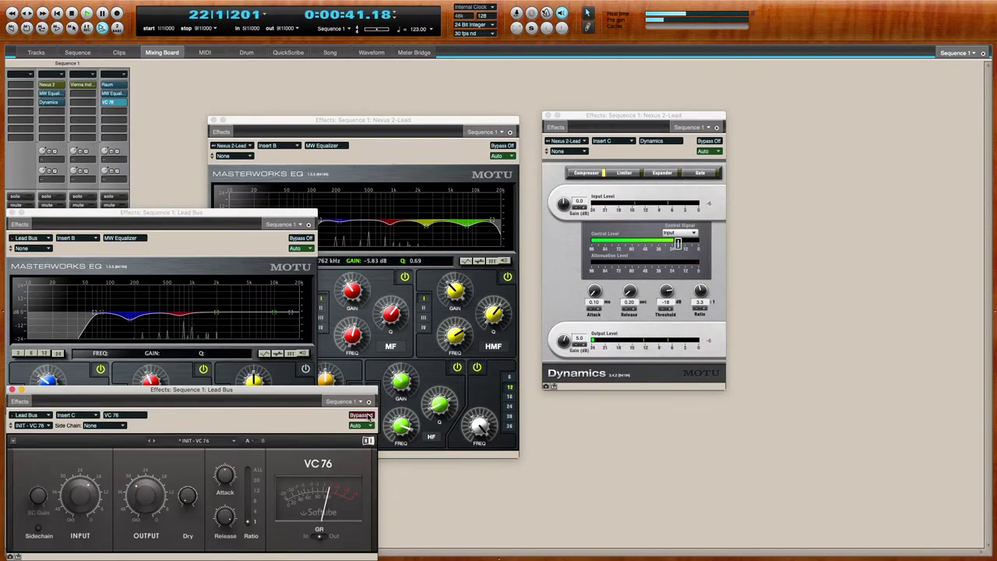
{"action": "left_click_drag", "start_coordinate": [229, 389], "coordinate": [732, 266]}
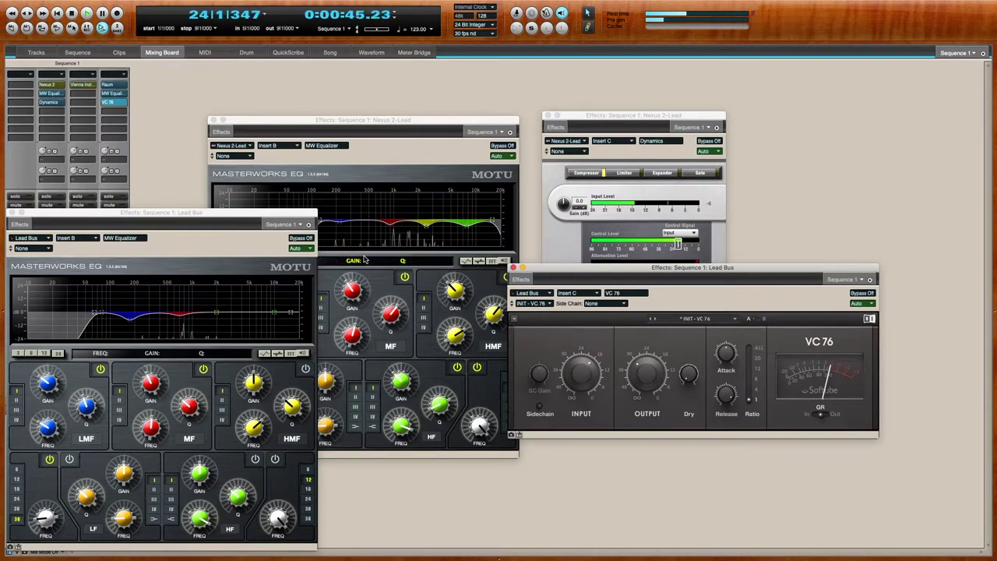